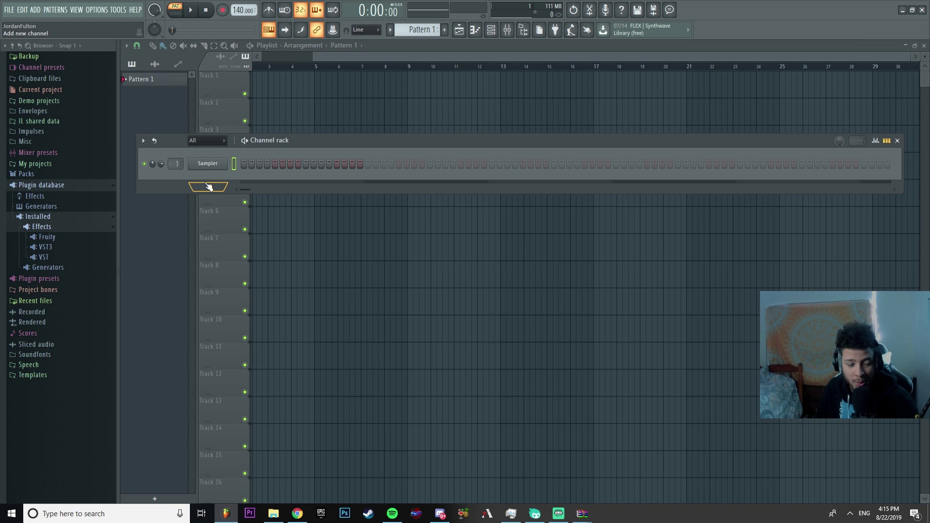
click(209, 187)
click(172, 181)
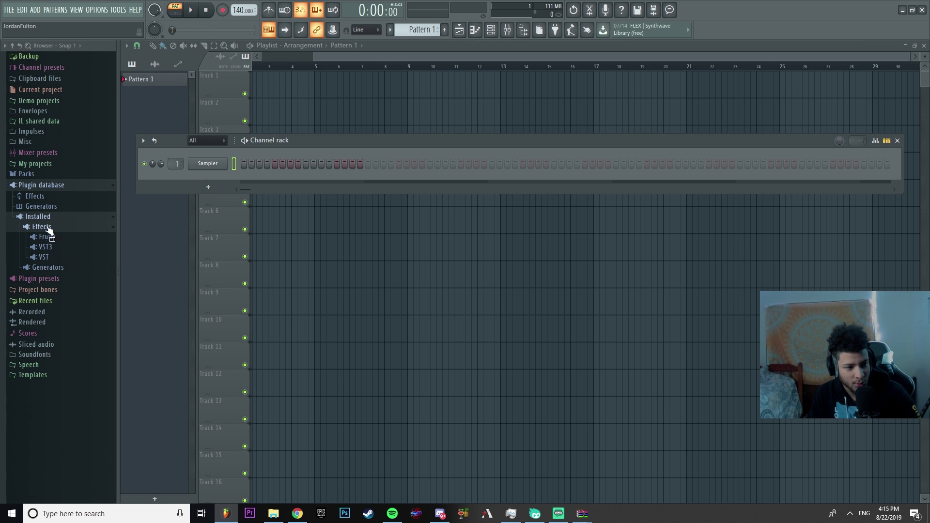
click(208, 187)
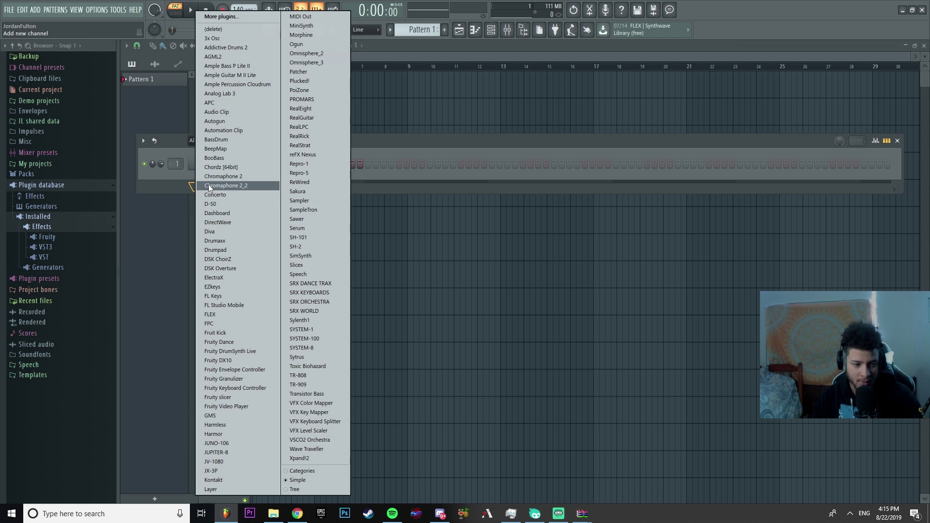
click(169, 182)
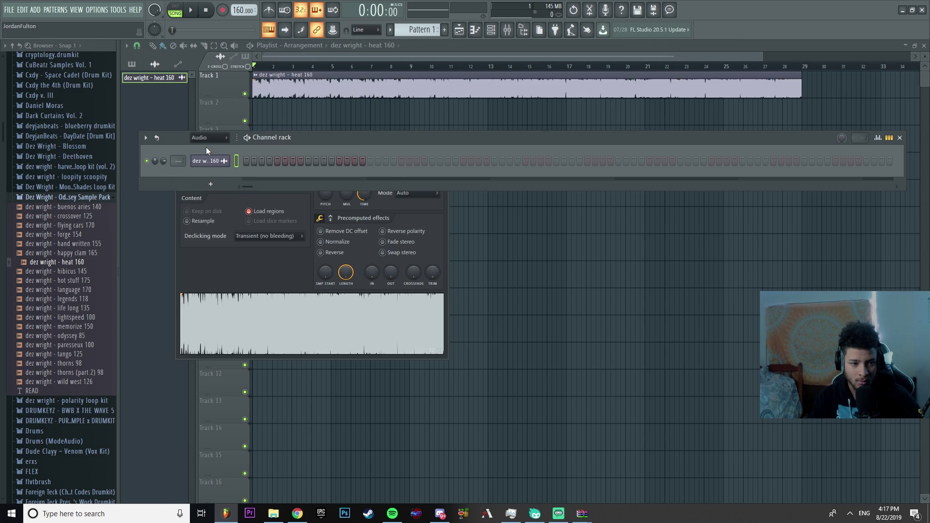
Set the channel rack filter to All and collapse the Odyssey Sample Pack folder in the browser.
click(209, 139)
click(211, 147)
click(91, 198)
scroll(66, 263, up, 5)
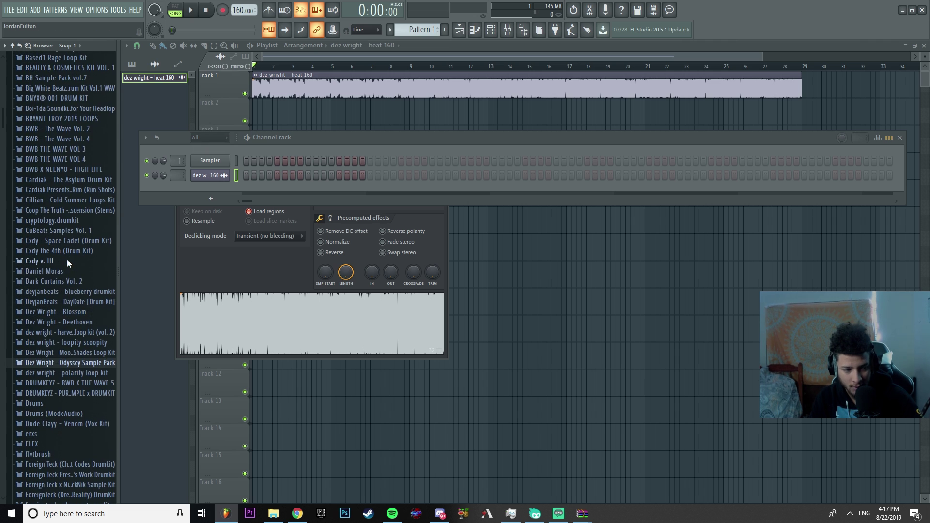
scroll(67, 262, up, 5)
click(316, 229)
drag(163, 175, 150, 190)
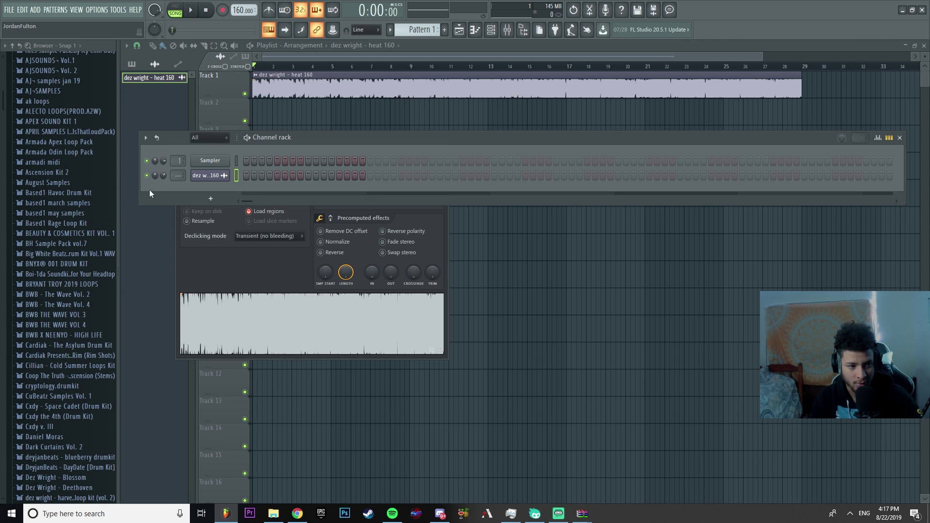
scroll(38, 232, down, 10)
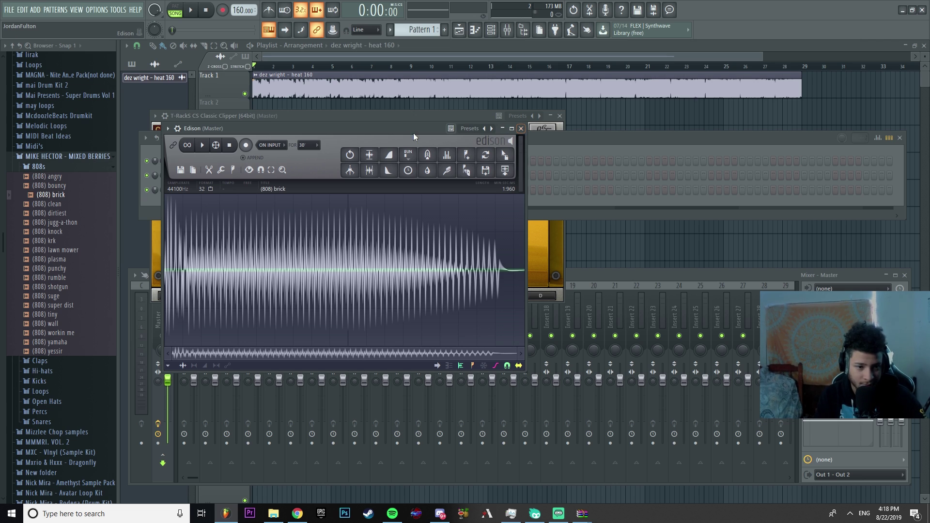
Move the Edison window clear of the (808) brick channel settings and open that channel's sample in the audio editor.
drag(414, 128, 646, 102)
right_click(332, 329)
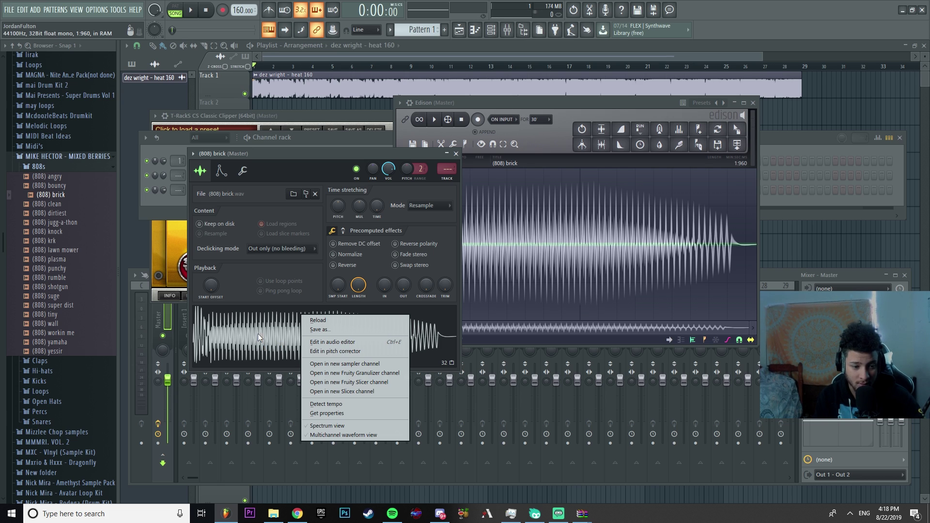
click(297, 160)
click(174, 208)
click(219, 190)
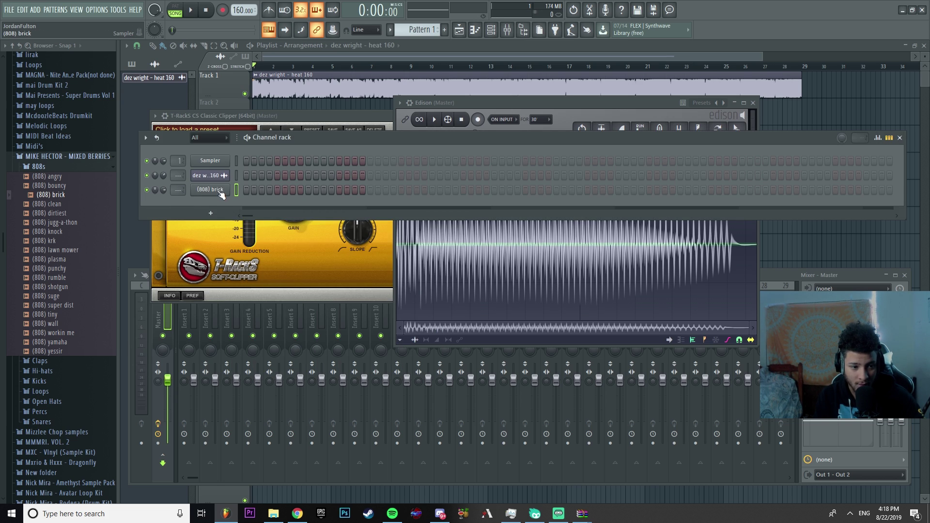
click(219, 191)
click(182, 205)
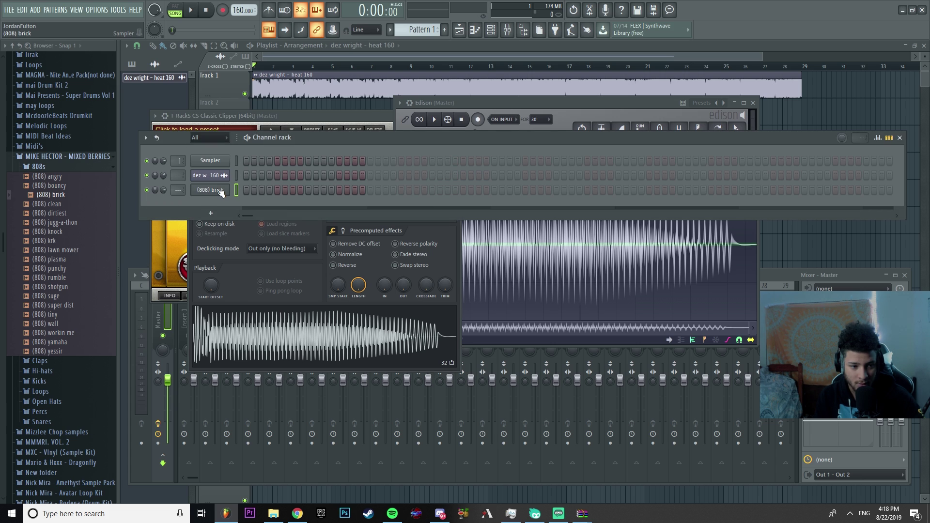
click(219, 190)
click(219, 191)
right_click(269, 340)
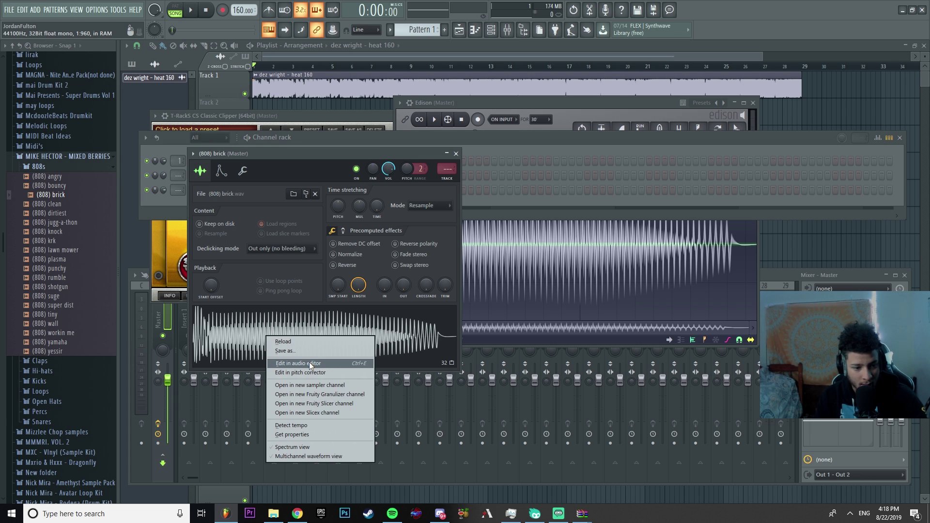
click(309, 362)
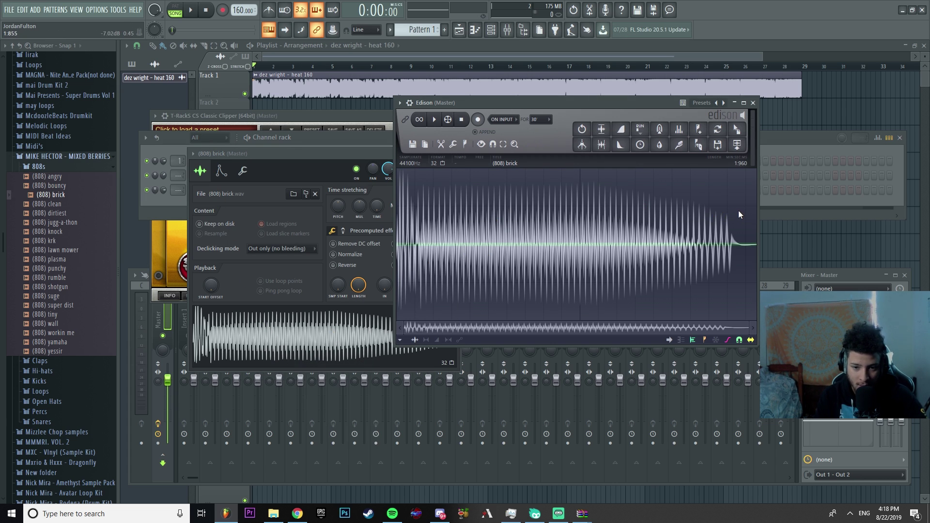
Select the entire (808) brick waveform in Edison and detect its pitch regions.
drag(738, 210, 398, 218)
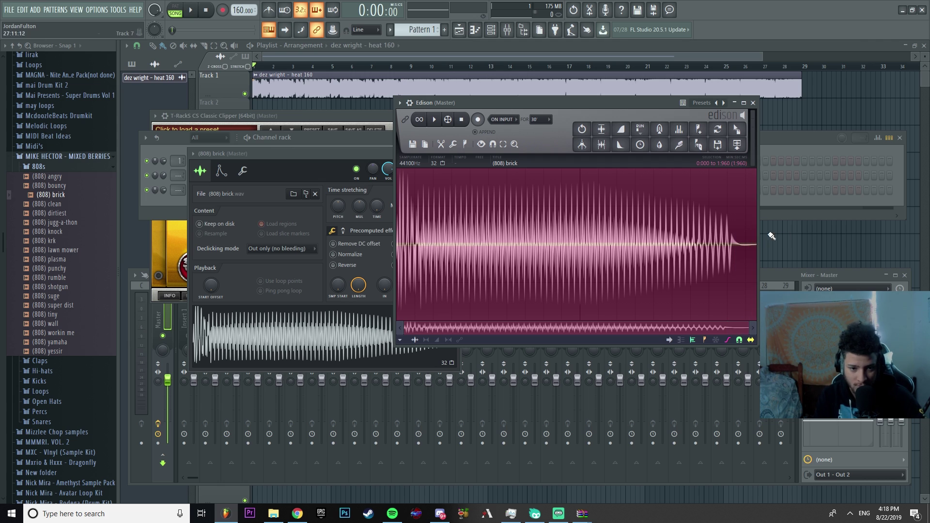
click(466, 145)
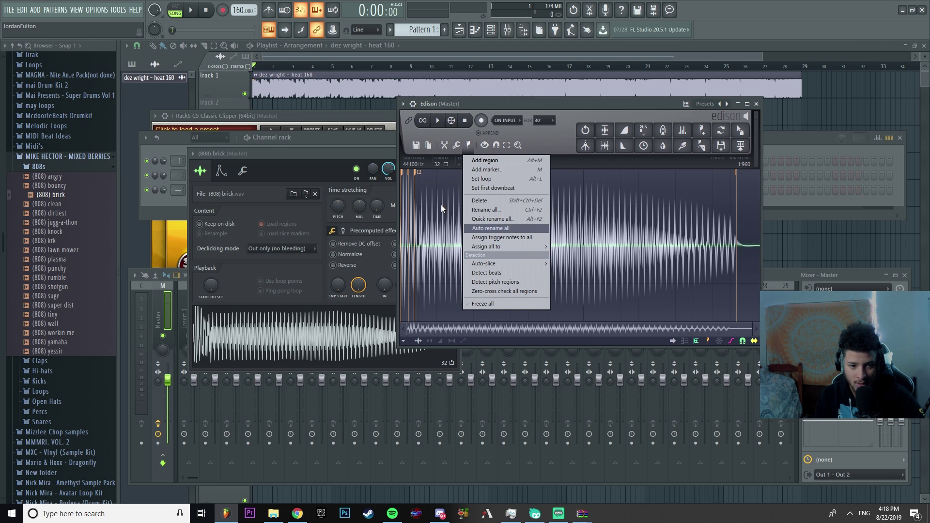
click(456, 144)
click(488, 103)
Examine the detected pitch region markers at the start of the waveform and along its length.
scroll(436, 231, up, 2)
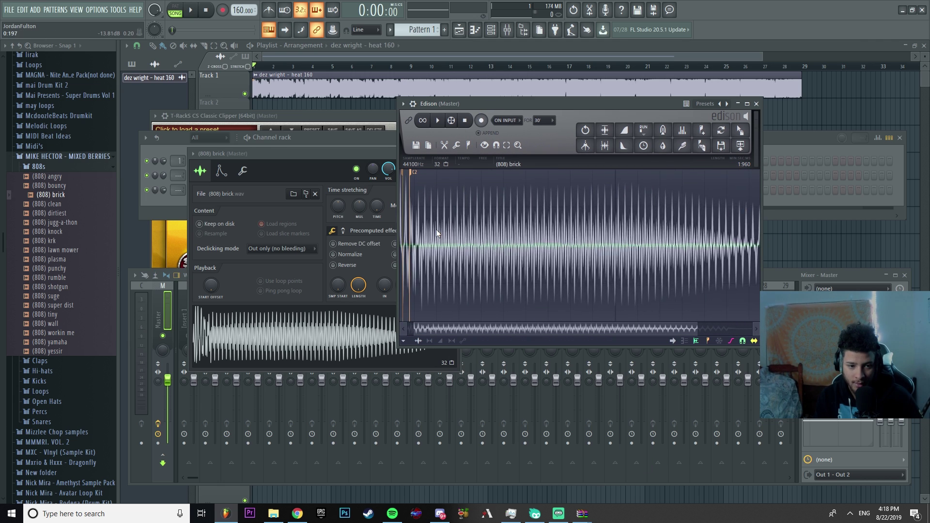
scroll(436, 229, up, 4)
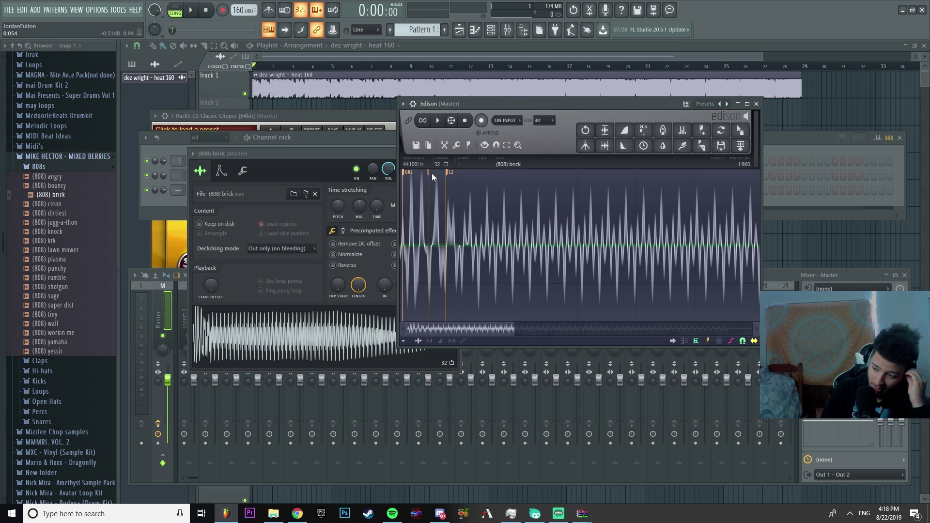
scroll(450, 189, up, 1)
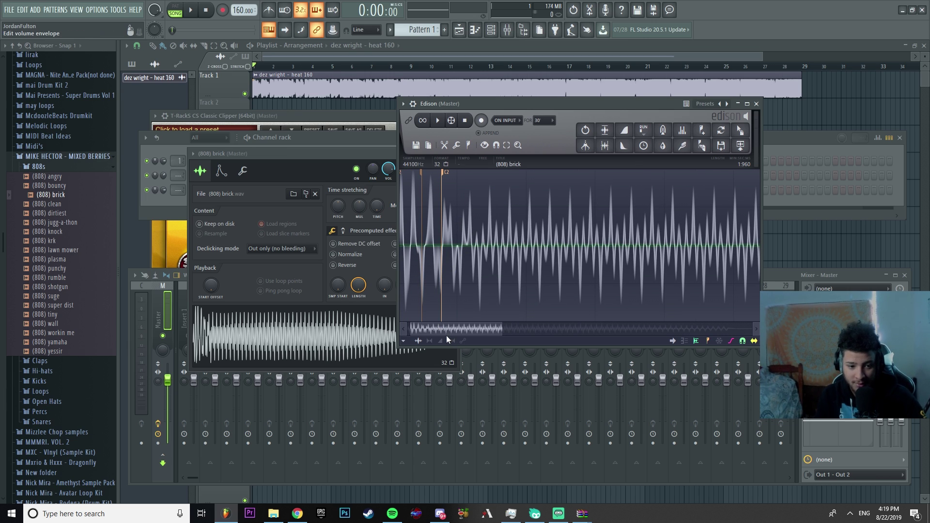
drag(445, 330, 429, 329)
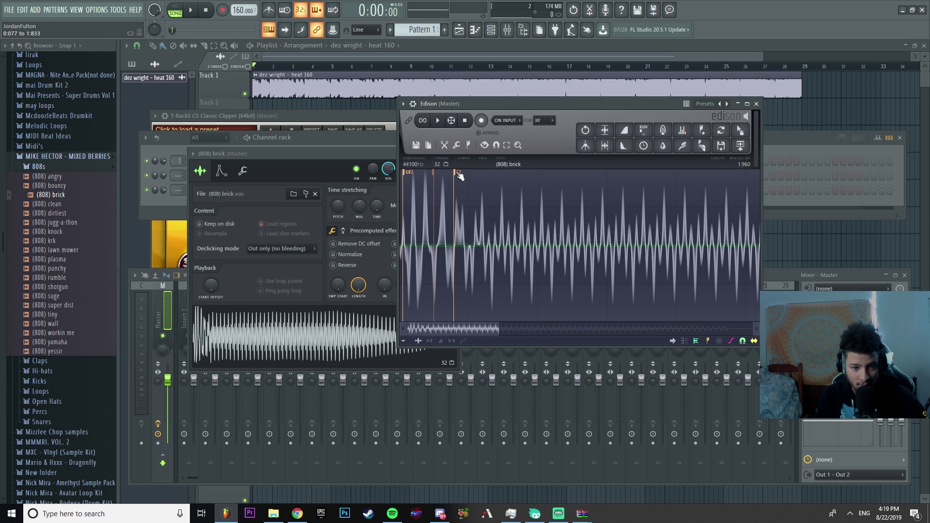
scroll(453, 205, up, 2)
scroll(450, 327, down, 4)
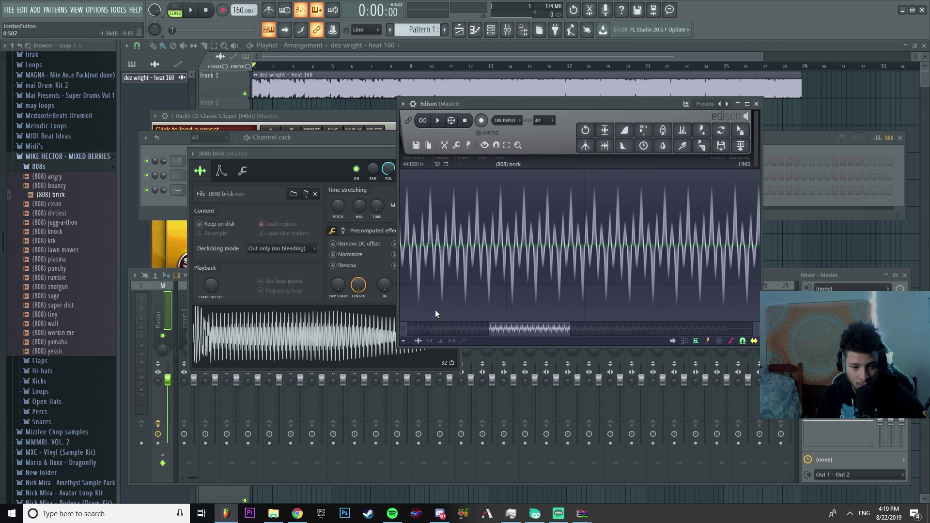
scroll(435, 310, down, 2)
scroll(500, 320, down, 5)
Highlight the opening section of the waveform from 0:006 to 0:072 and examine it against the pitch markers.
drag(638, 333, 487, 242)
scroll(472, 294, down, 2)
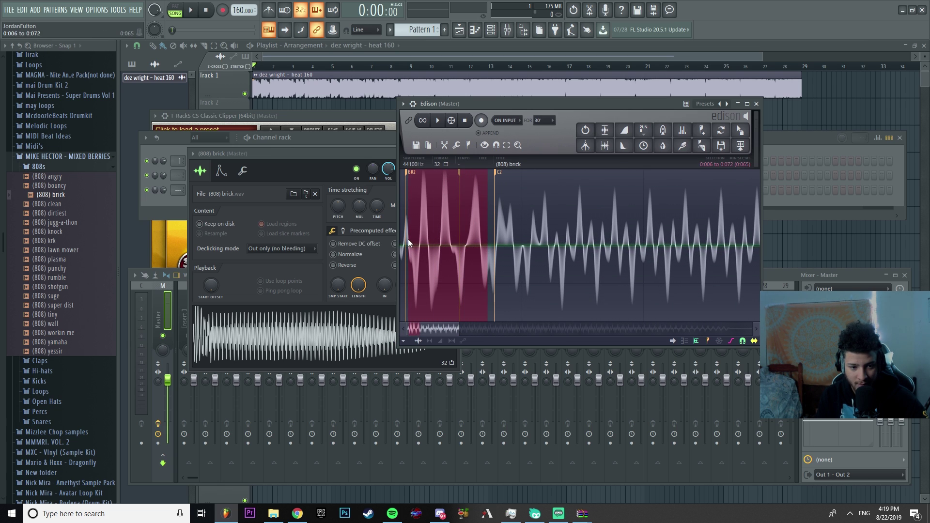
scroll(478, 236, up, 2)
scroll(480, 237, up, 1)
scroll(458, 231, down, 2)
scroll(436, 237, up, 1)
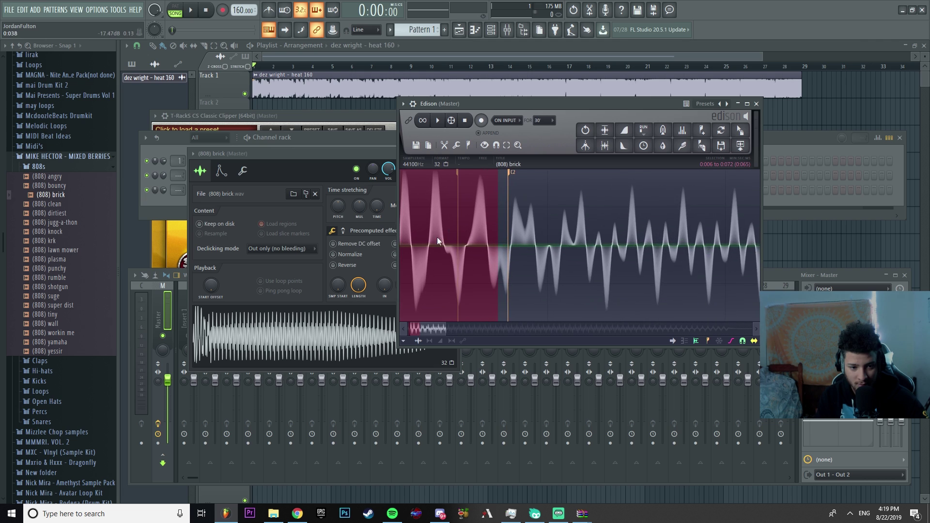
scroll(437, 237, up, 2)
drag(423, 333, 405, 329)
scroll(440, 301, down, 3)
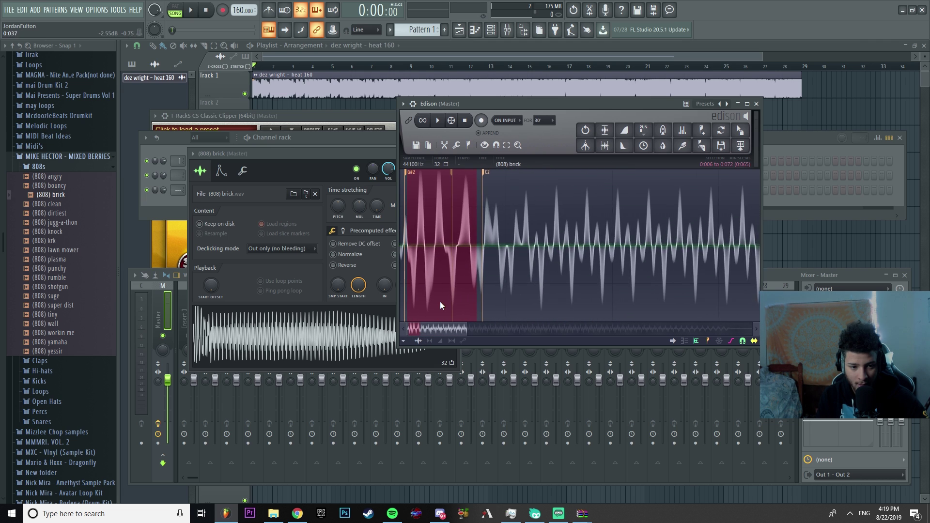
scroll(435, 287, down, 2)
scroll(419, 271, down, 2)
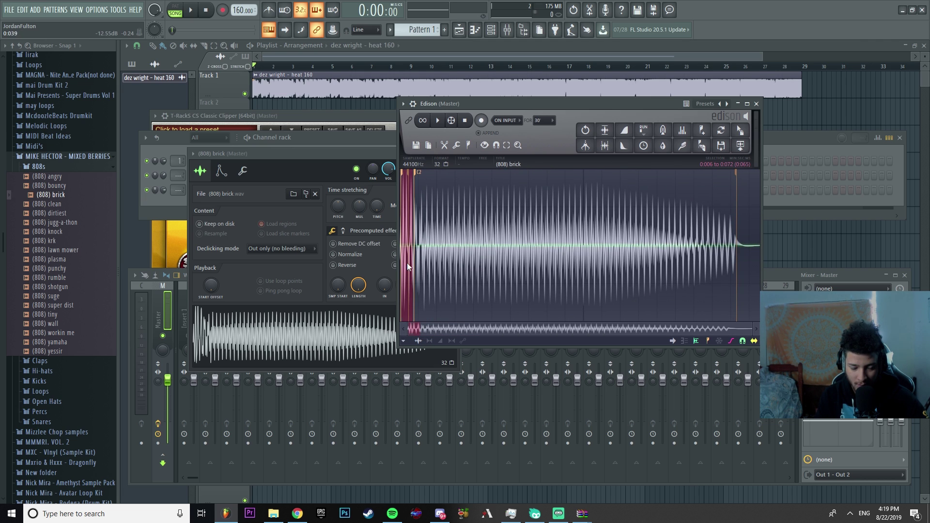
Highlight the long main section of the waveform from 0:072 to 1:829 and compare it with the opening section.
mouse_move(416, 264)
mouse_down()
mouse_move(761, 278)
mouse_move(737, 256)
mouse_up()
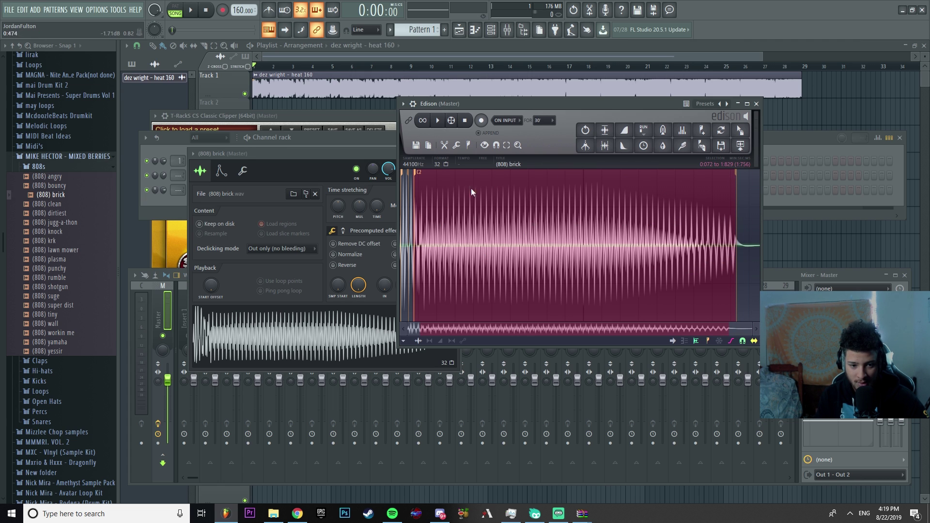
scroll(439, 266, up, 5)
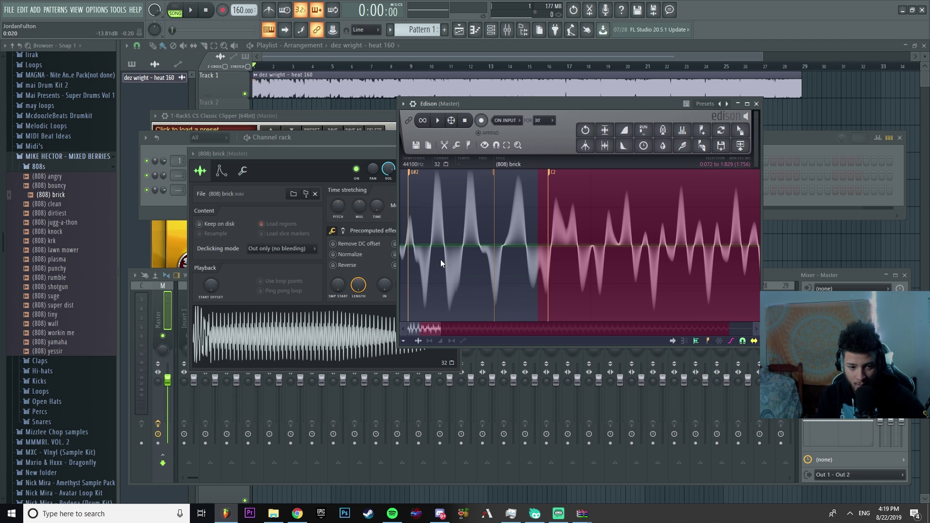
scroll(449, 253, down, 3)
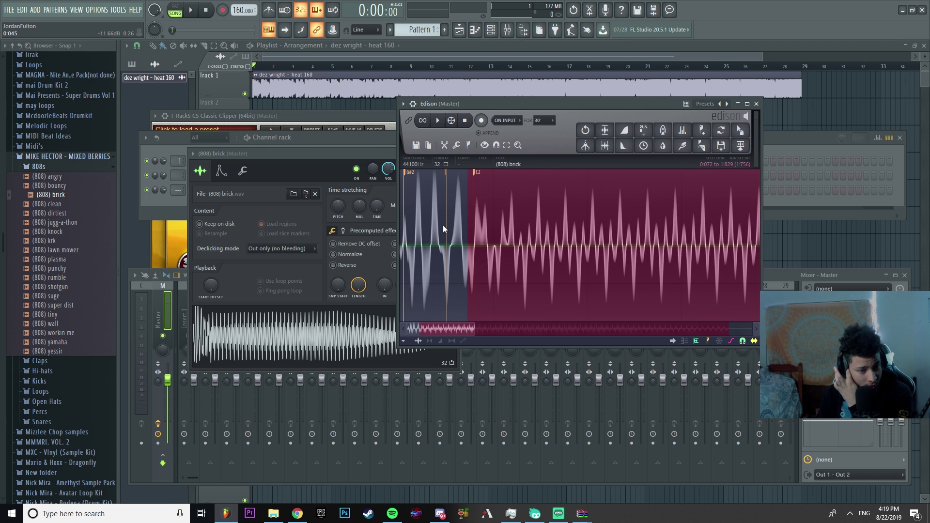
scroll(487, 266, down, 4)
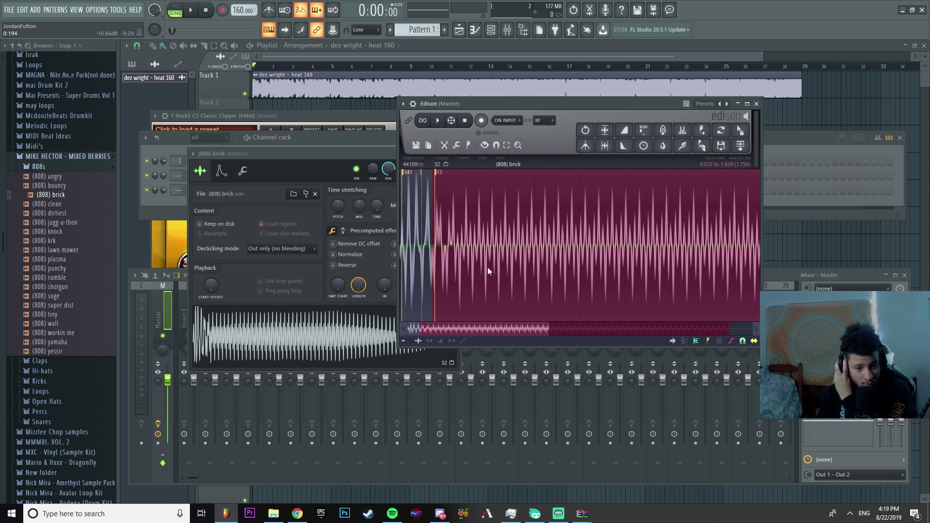
scroll(479, 267, up, 1)
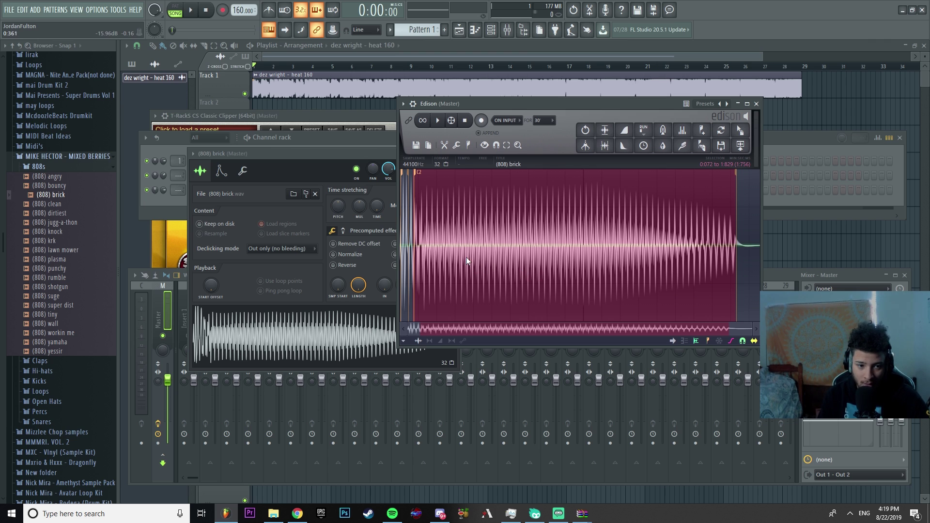
scroll(431, 260, up, 2)
scroll(474, 274, down, 2)
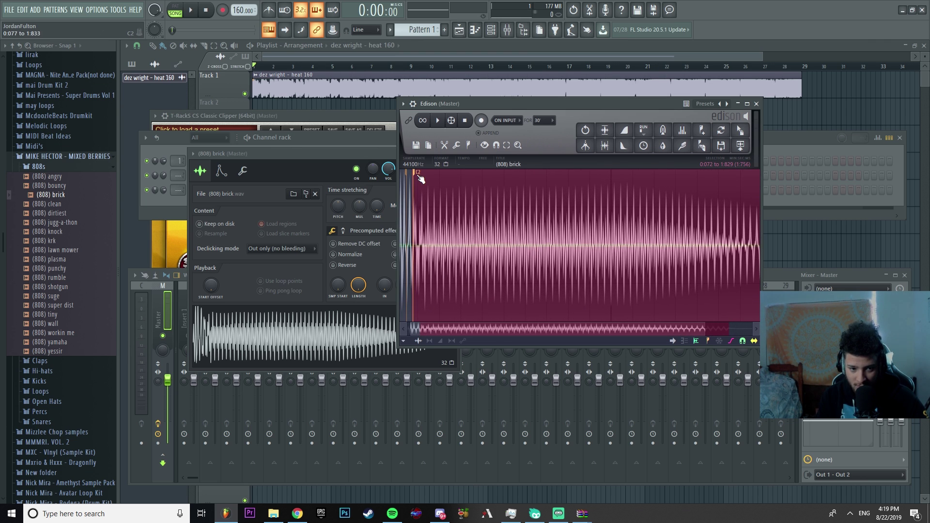
scroll(434, 228, down, 2)
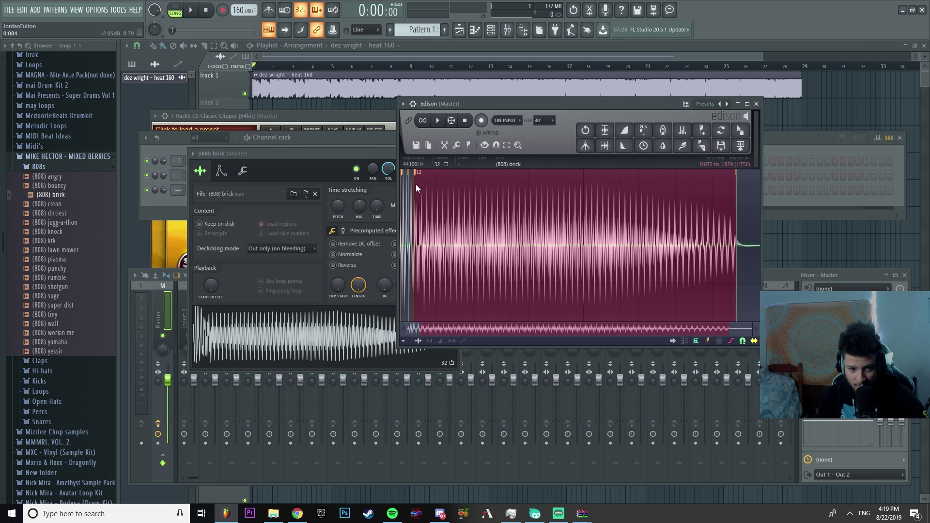
scroll(432, 208, up, 4)
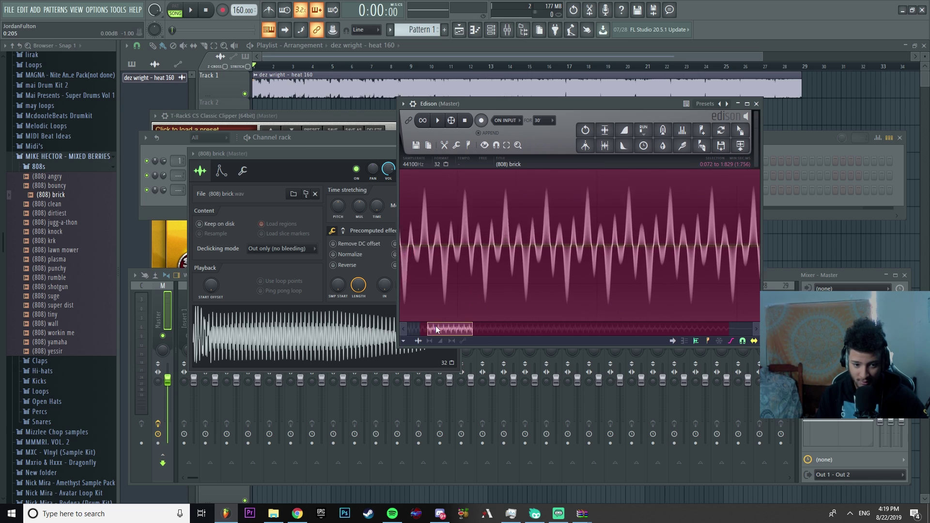
Move the (808) brick channel window clear of Edison and select the C2 pitch region in the waveform.
click(286, 162)
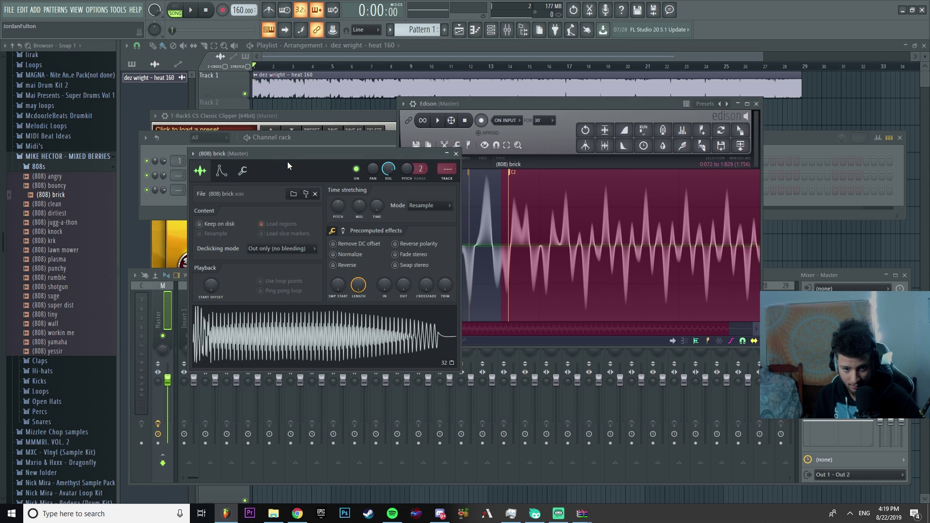
drag(301, 166, 235, 161)
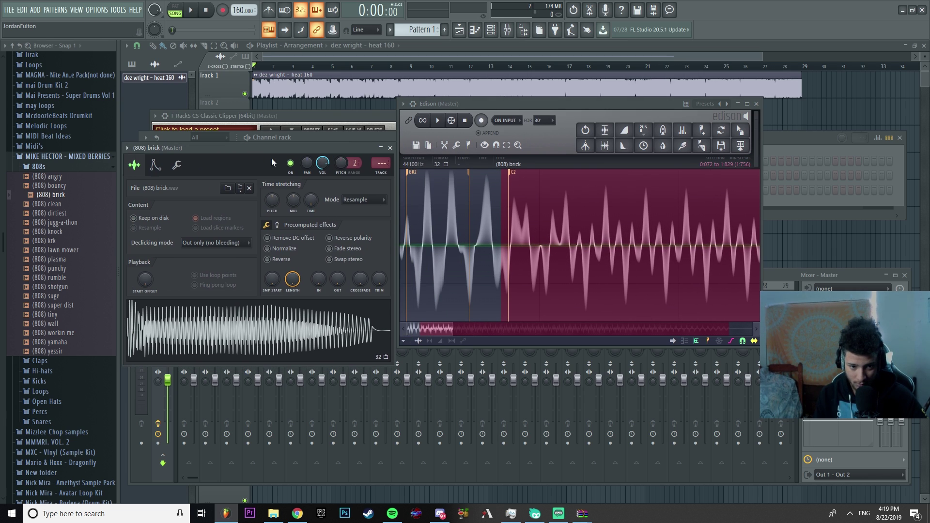
click(508, 177)
right_click(510, 174)
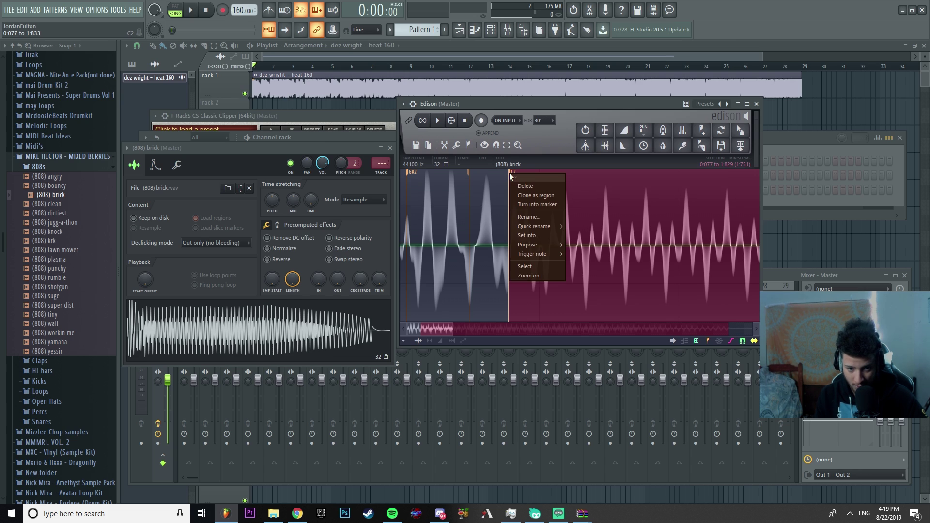
Set the root note of the (808) brick channel to G#5.
click(179, 165)
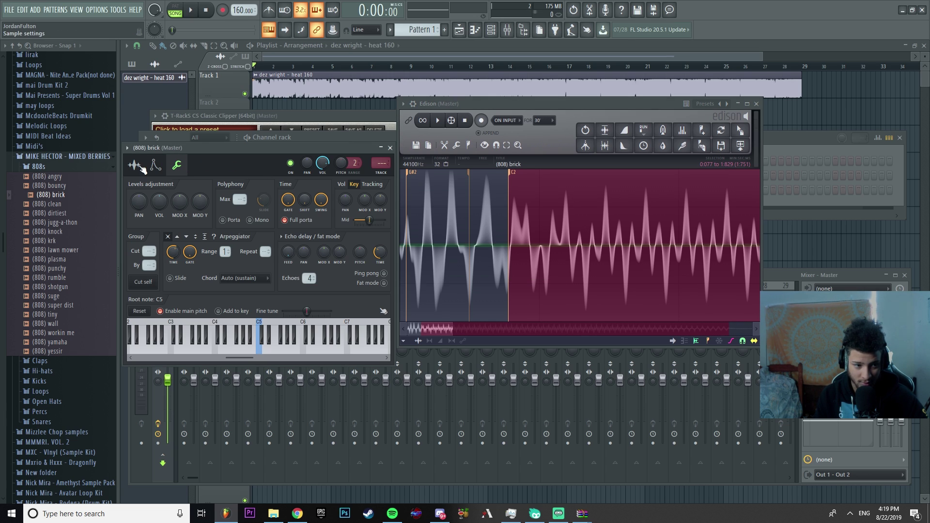
right_click(290, 341)
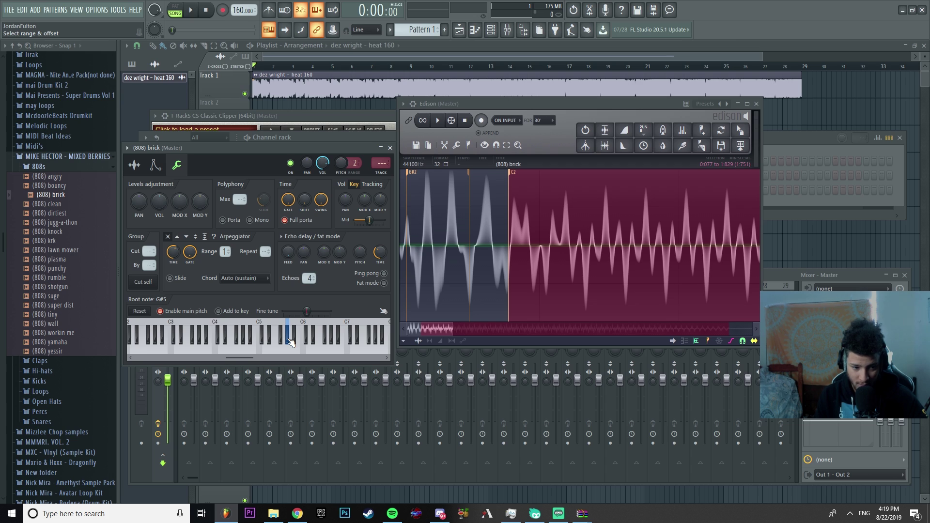
Set the root note of the (808) brick channel back to C5.
right_click(260, 347)
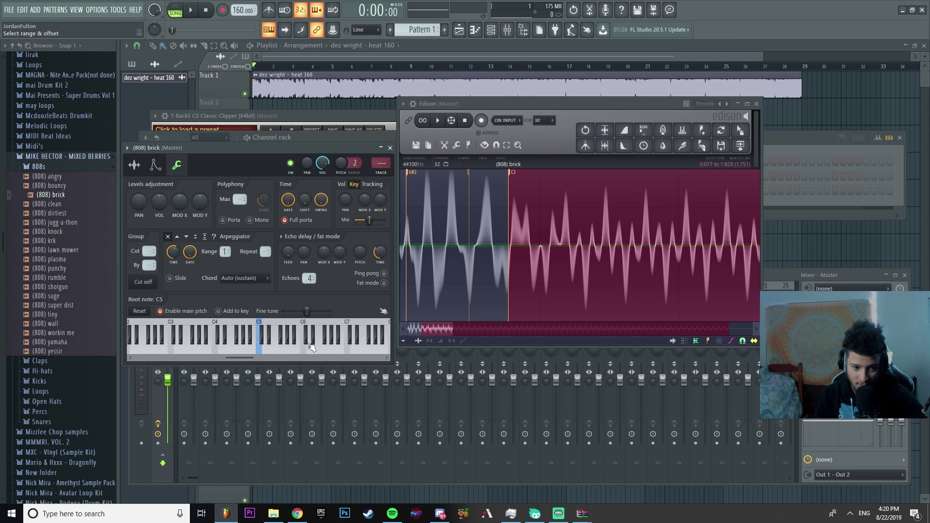
scroll(555, 263, down, 3)
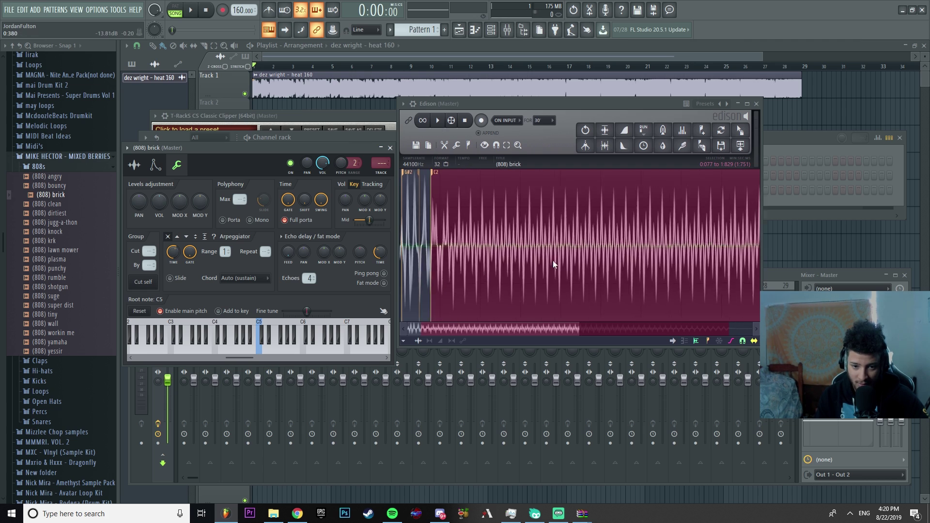
scroll(555, 264, down, 2)
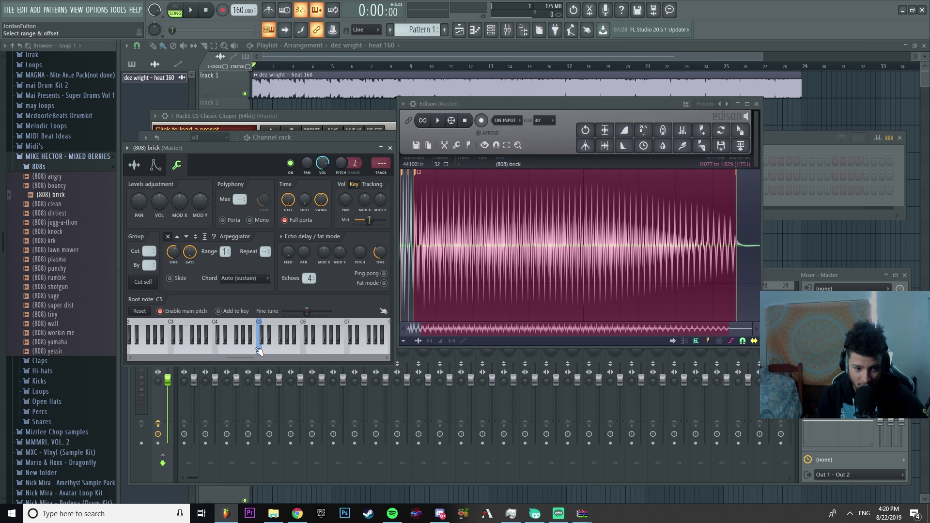
Try a C#6 note in the (808) brick piano roll against the chord notes of the other channel.
key(F7)
right_click(299, 190)
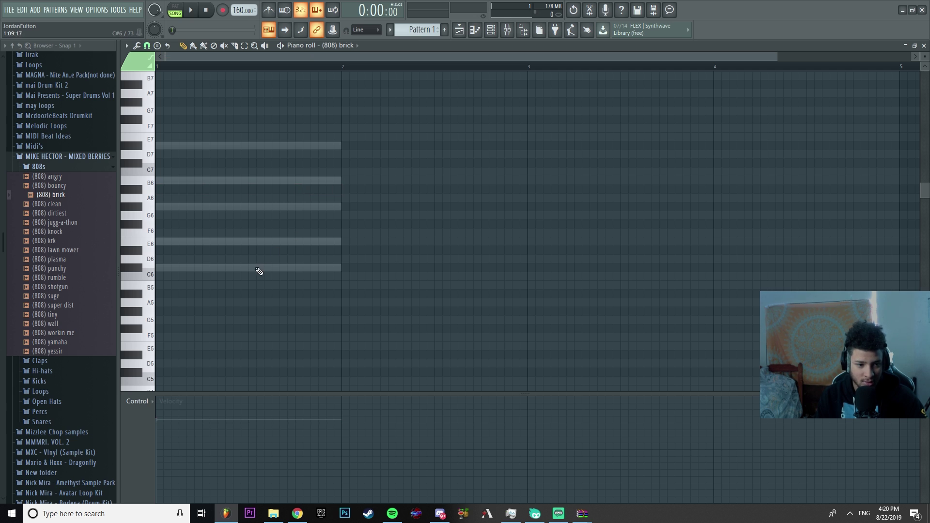
drag(206, 269, 165, 268)
right_click(186, 269)
key(F7)
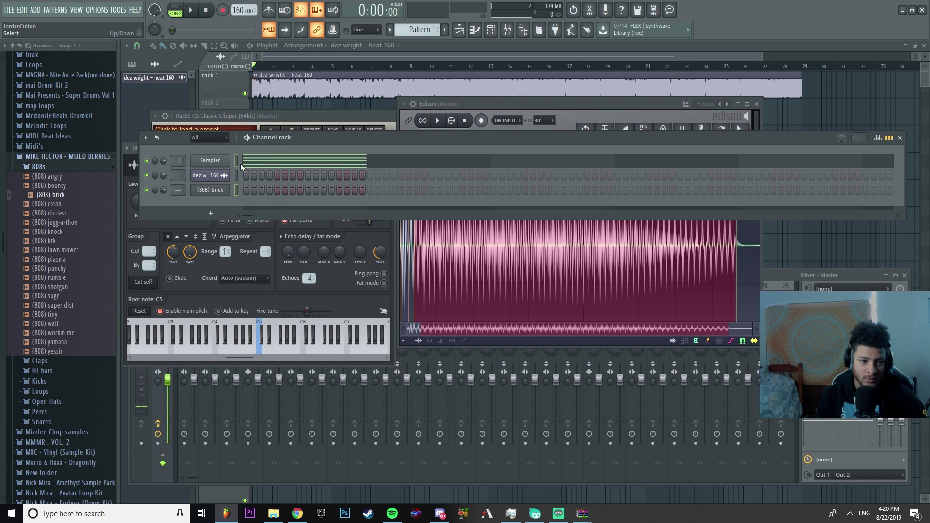
click(257, 107)
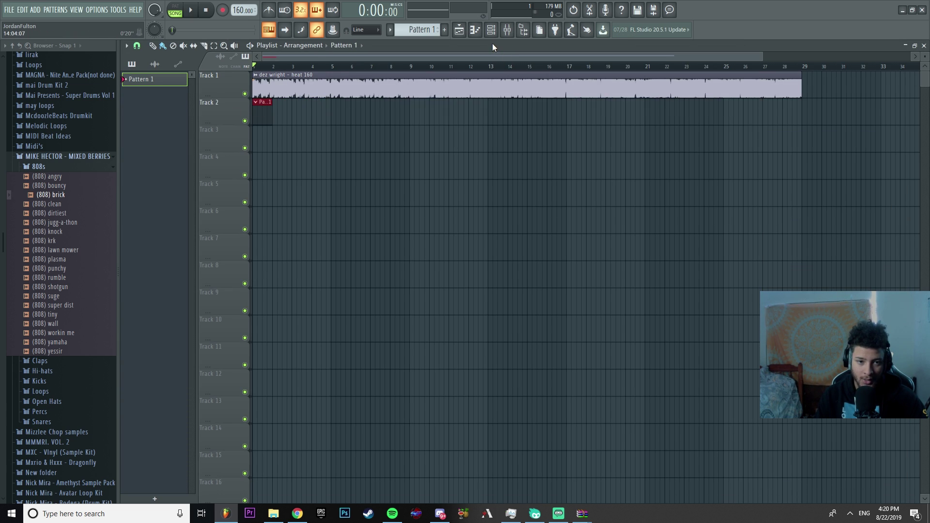
key(F6)
click(220, 138)
click(219, 152)
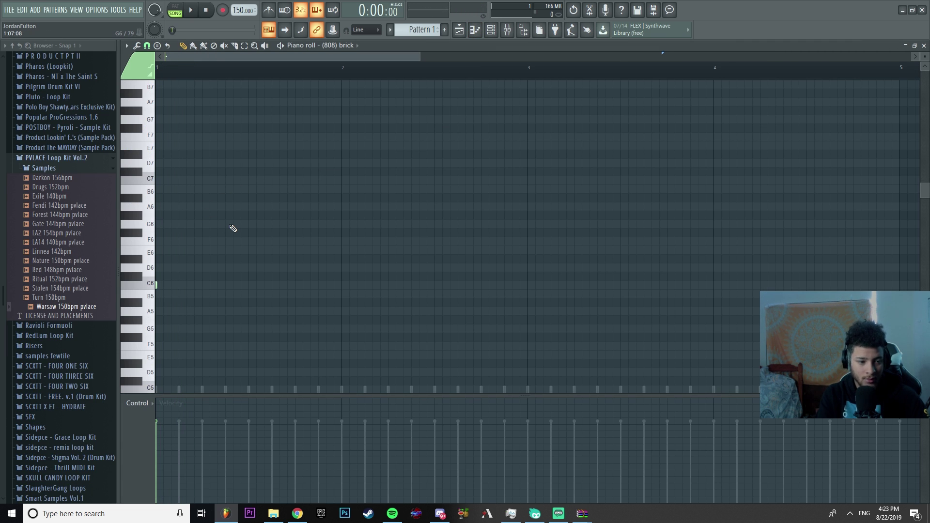
Audition the opening C6 note of the (808) brick part against the melody loop.
key(space)
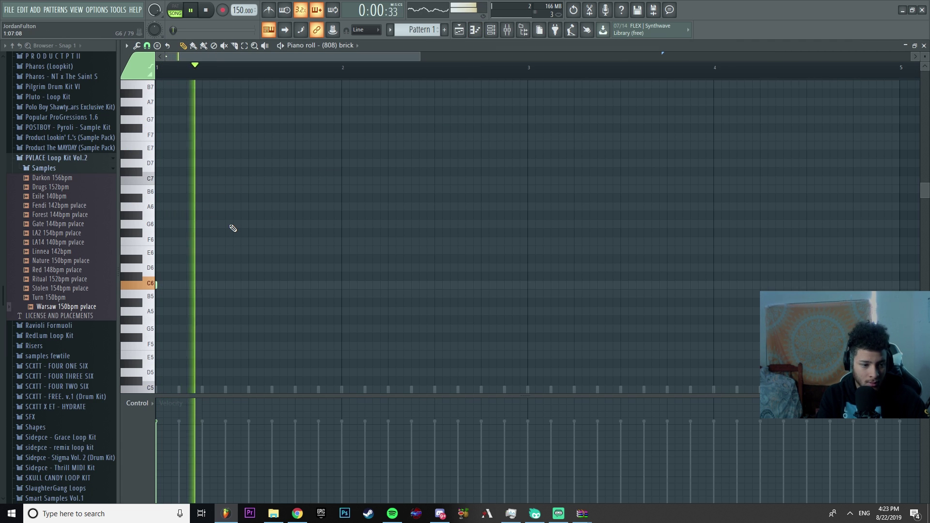
key(space)
key(shift+Up)
key(space)
key(space)
scroll(242, 235, down, 5)
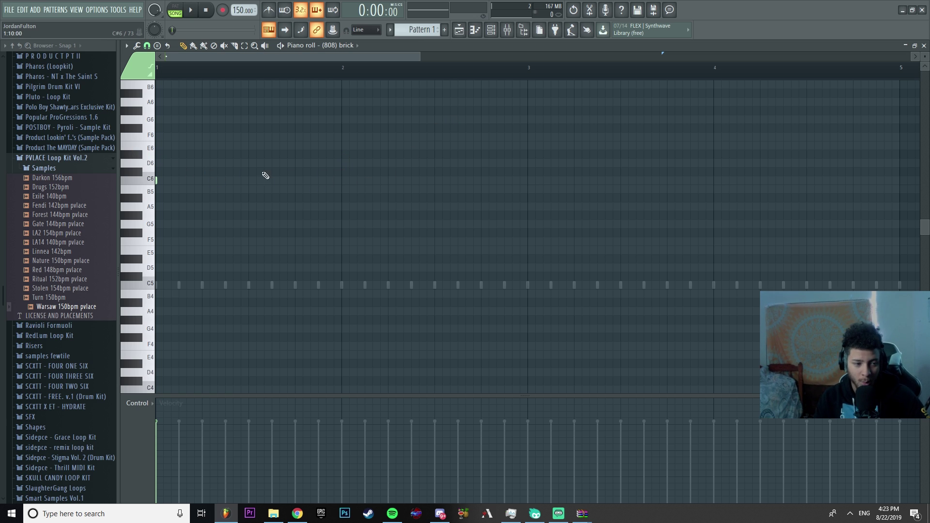
Try the opening (808) brick note at D6, replaying the start to compare it with the loop.
key(space)
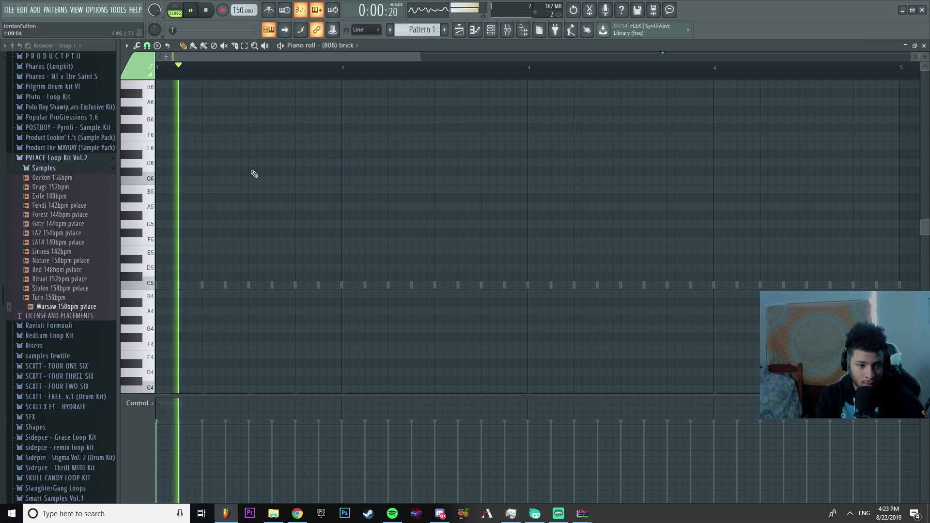
key(space)
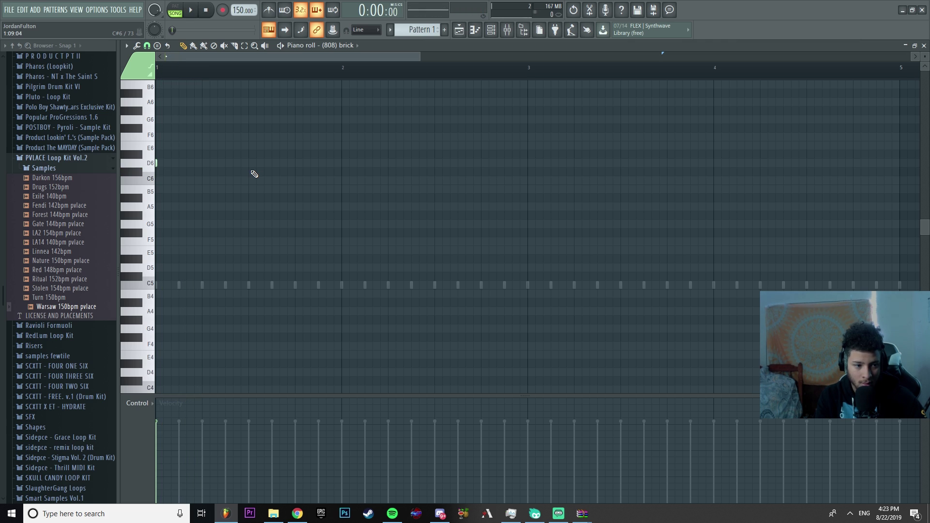
key(space)
key(space)
key(space)
key(space)
Lower the opening (808) brick note stepwise to A5, replaying the start to match the loop by ear.
scroll(254, 174, down, 1)
key(shift+Down)
key(space)
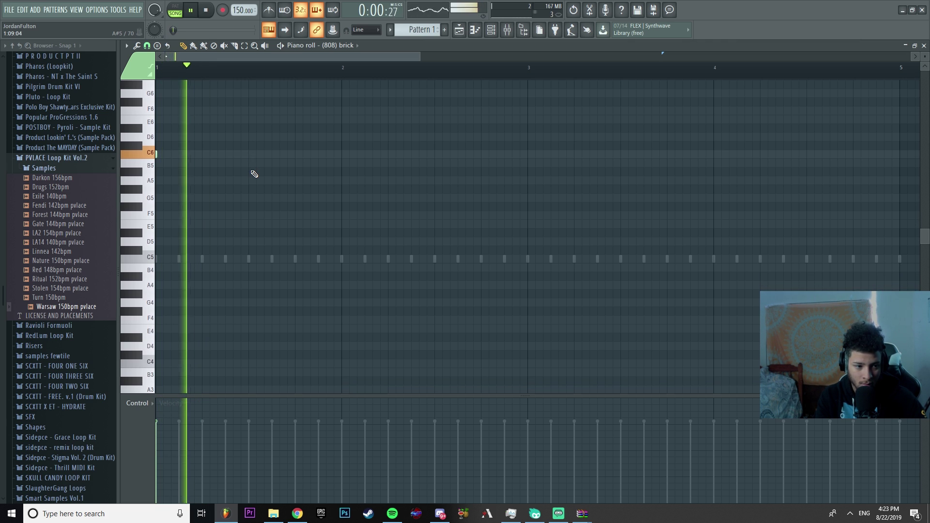
key(shift+Down)
key(space)
key(space)
key(shift+Down)
key(space)
key(space)
key(space)
key(space)
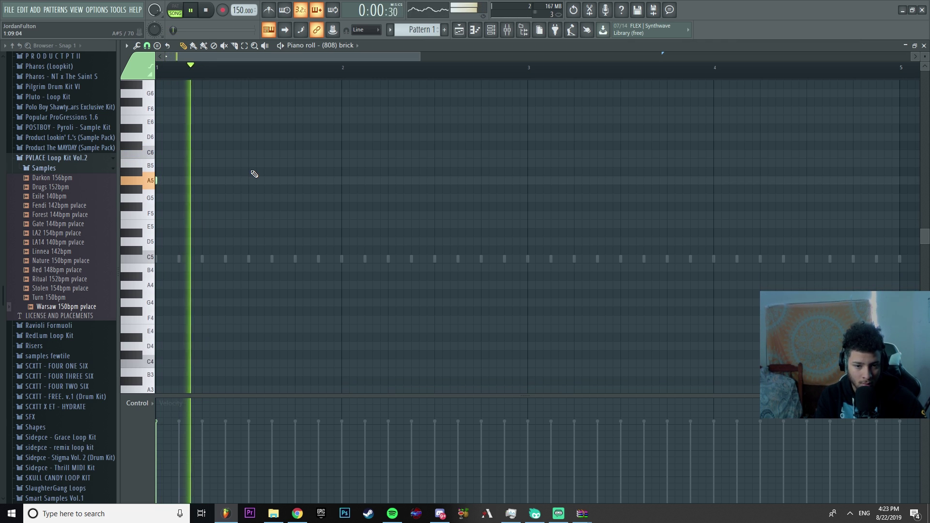
key(space)
Add a short G#5 note at 1:13:00 to the (808) brick part.
click(280, 189)
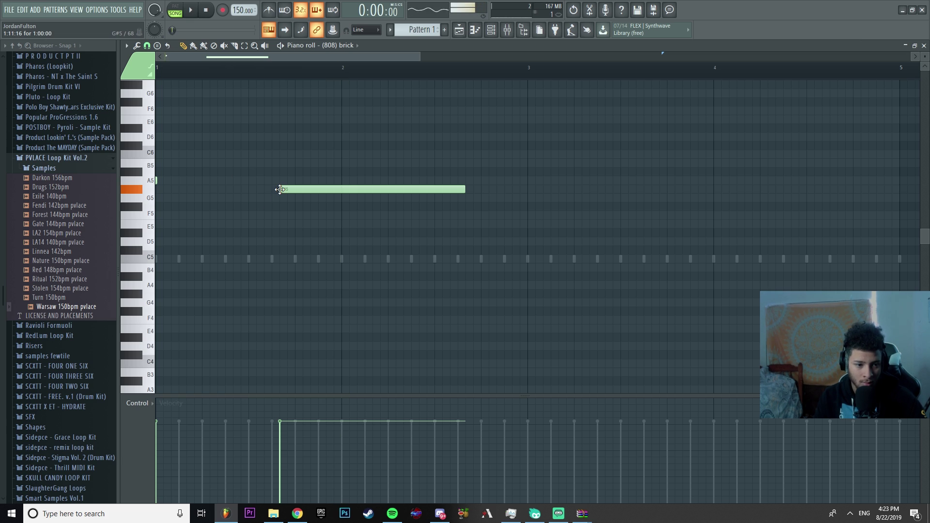
right_click(280, 189)
key(space)
key(space)
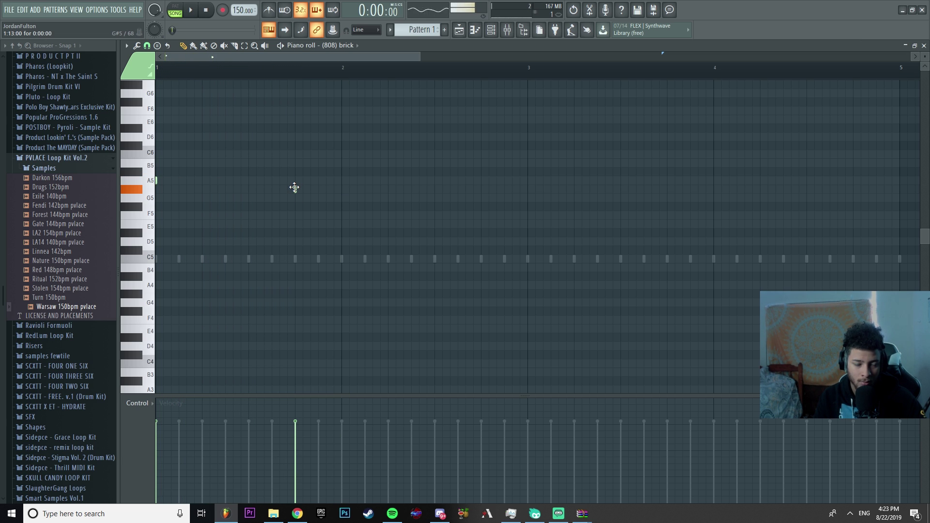
click(294, 189)
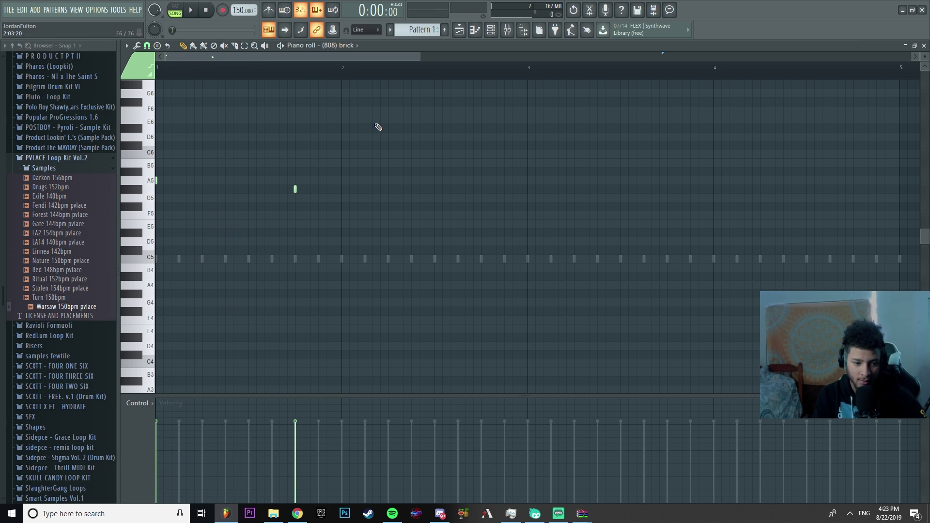
Transpose all (808) brick notes up one octave and play the pattern to check them.
key(ctrl+Up)
key(space)
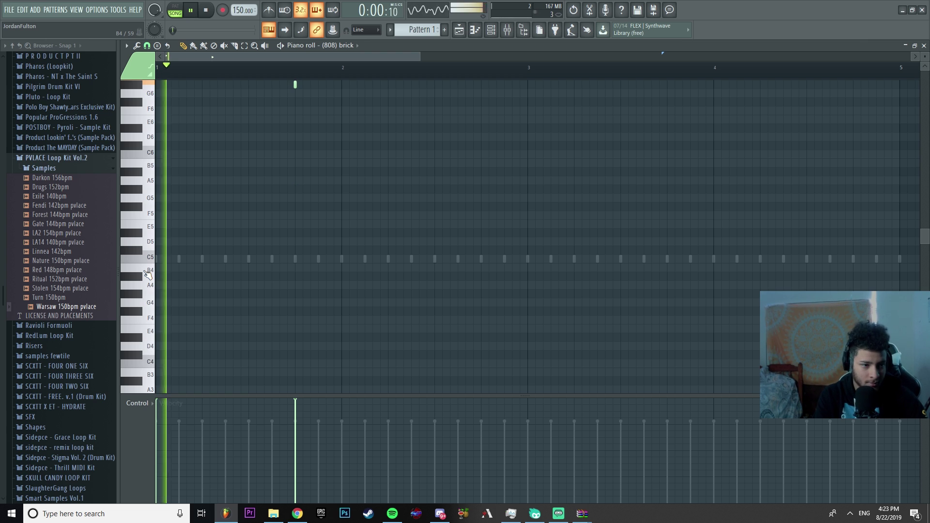
scroll(339, 230, up, 3)
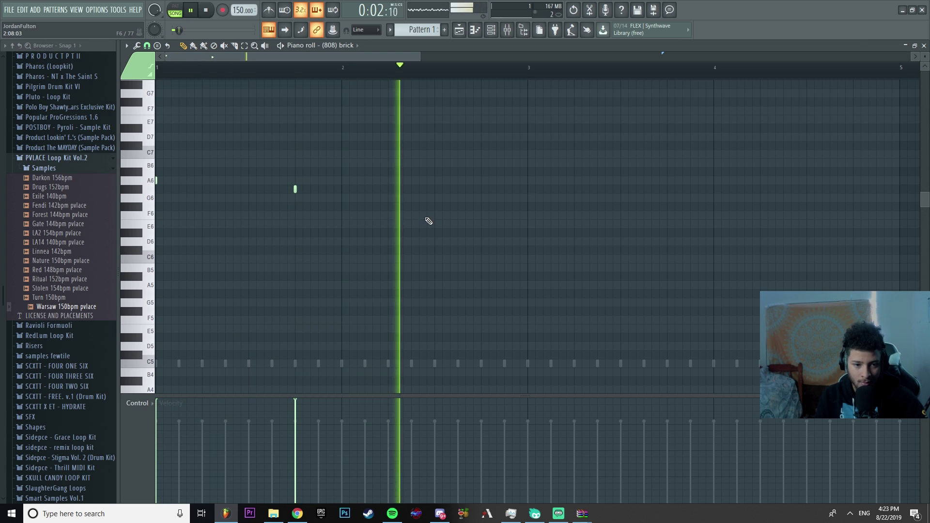
key(space)
Add three evenly spaced C#6 notes in bar 3, starting at 3:01:00, and one more in the second half of bar 4.
click(528, 232)
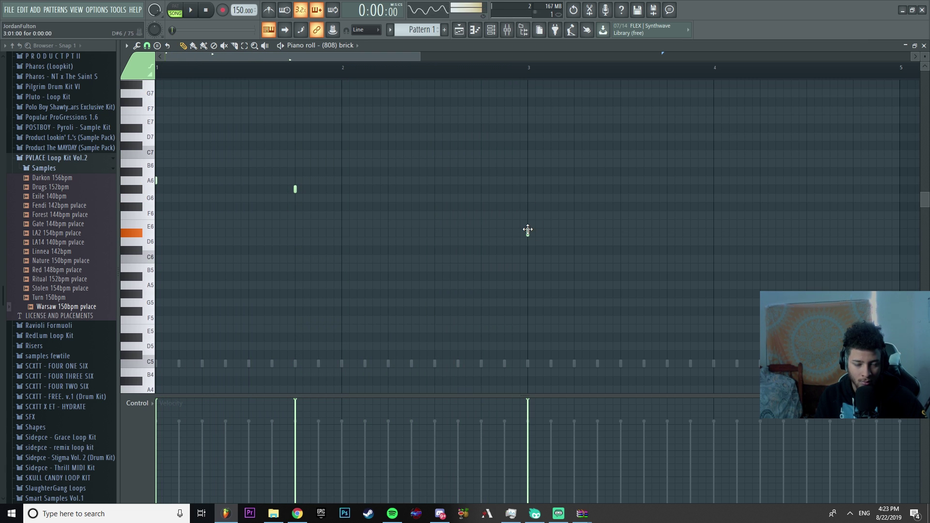
drag(527, 230, 526, 250)
key(space)
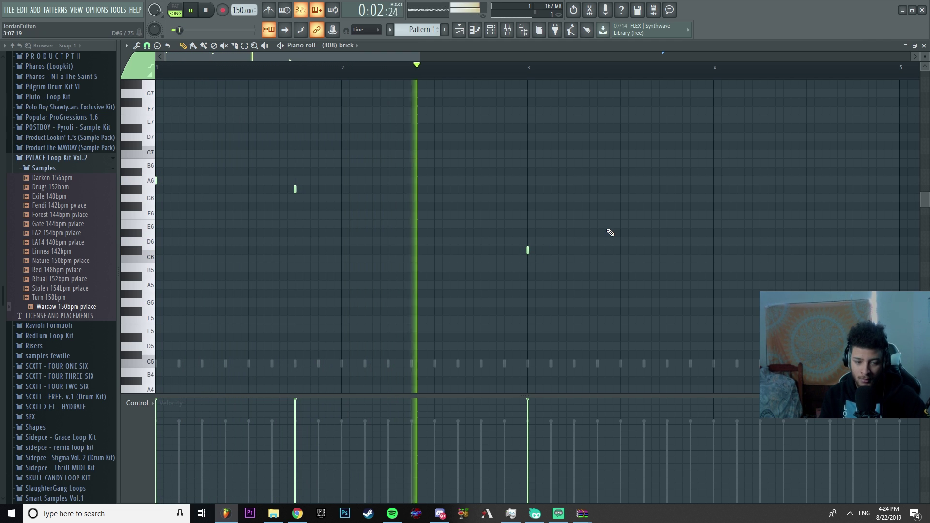
click(598, 251)
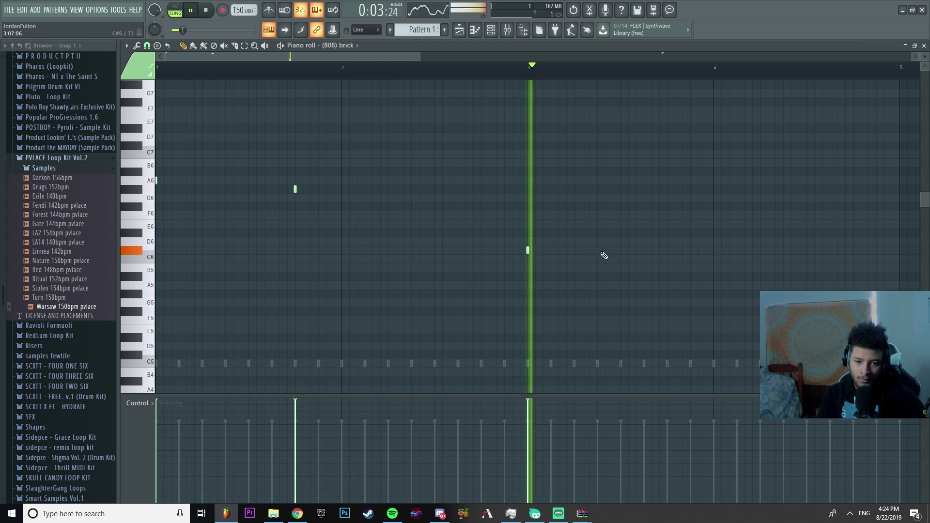
click(667, 251)
key(space)
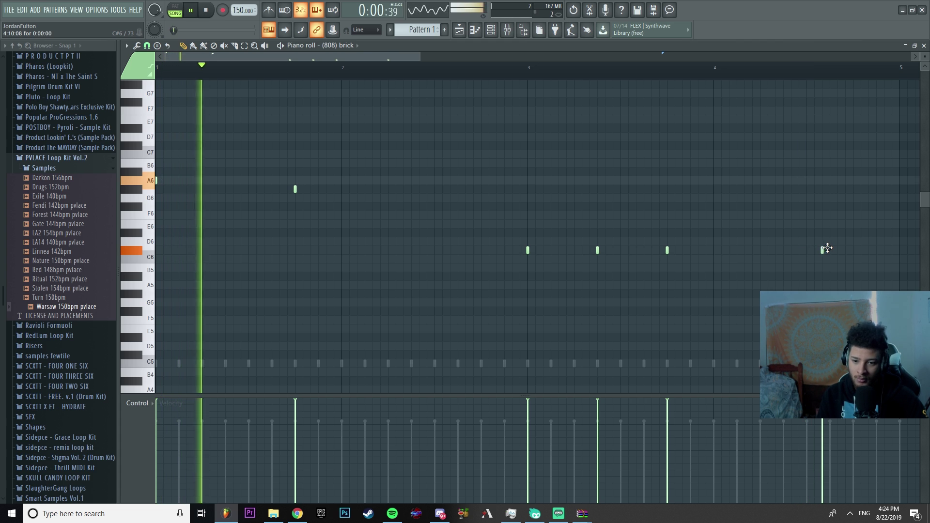
Transpose all (808) brick notes down two octaves and play the pattern to check them.
key(ctrl+Down)
key(ctrl+Down)
key(space)
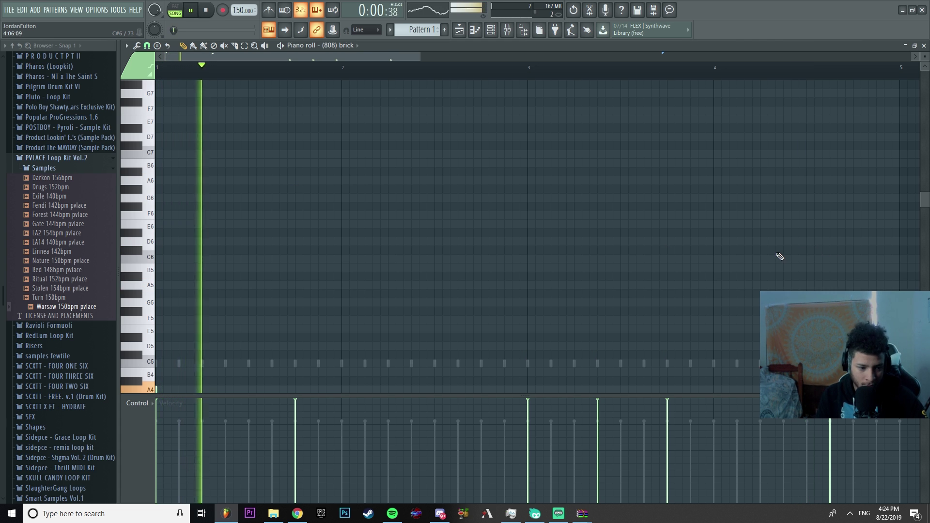
scroll(777, 257, down, 4)
key(space)
Bring up the channel rack and browse the sample library folders for another 808.
drag(339, 165, 109, 224)
click(79, 159)
key(F6)
scroll(56, 326, down, 6)
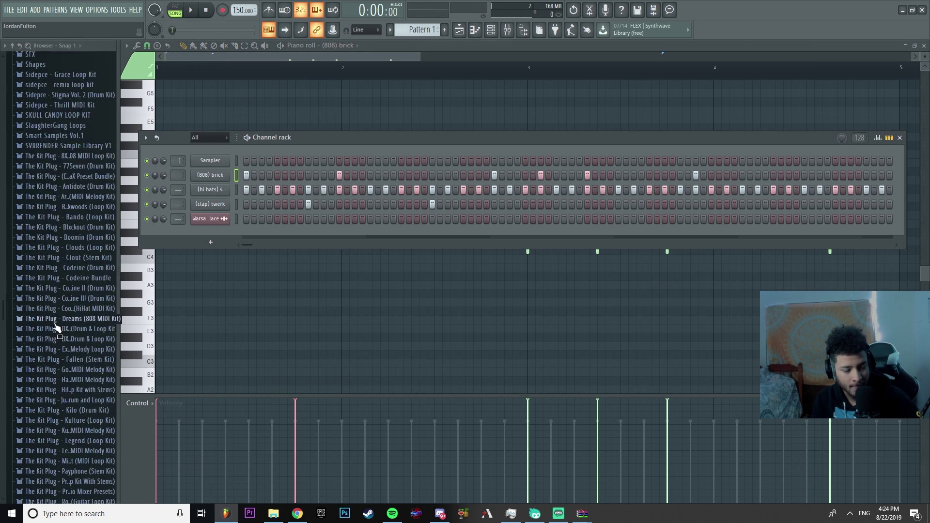
scroll(48, 327, up, 20)
scroll(41, 291, up, 10)
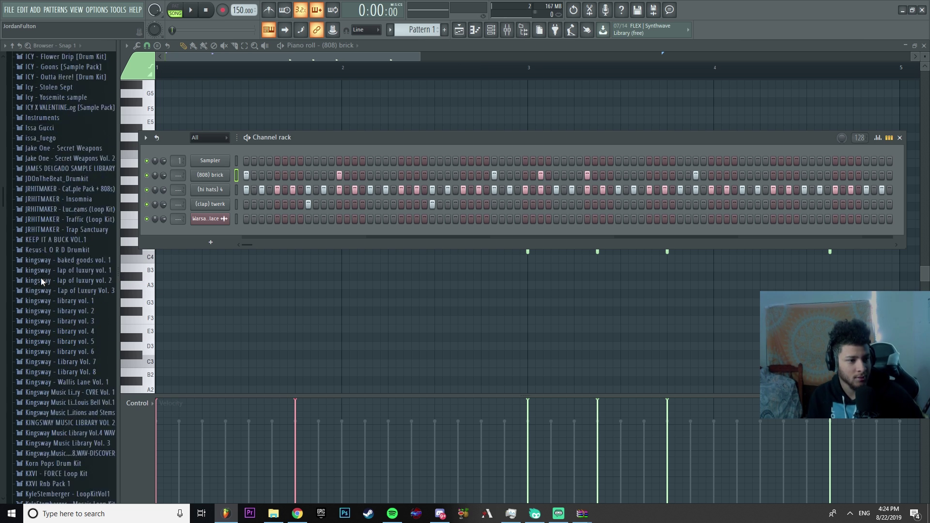
Add a C#5 note at 4:05:00 to the HYDRA808 (Spinz) part and replay the pattern.
key(space)
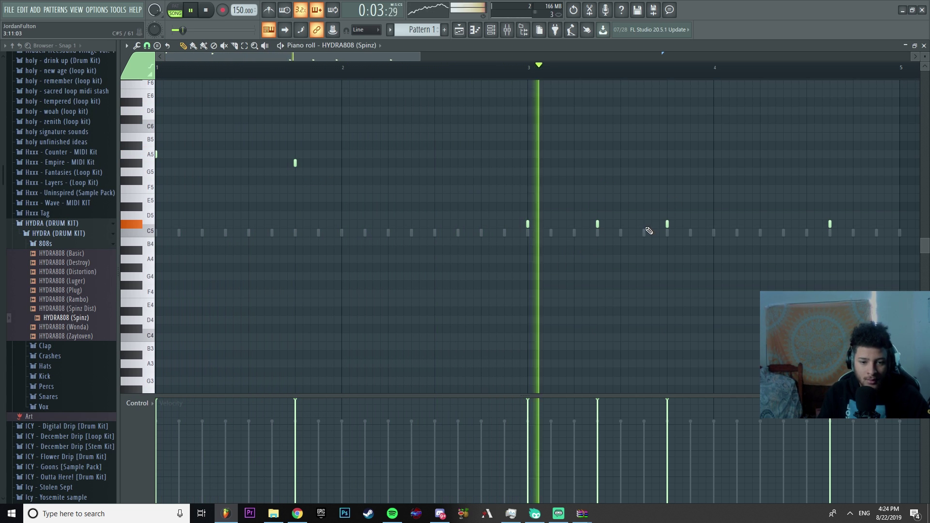
scroll(680, 242, down, 1)
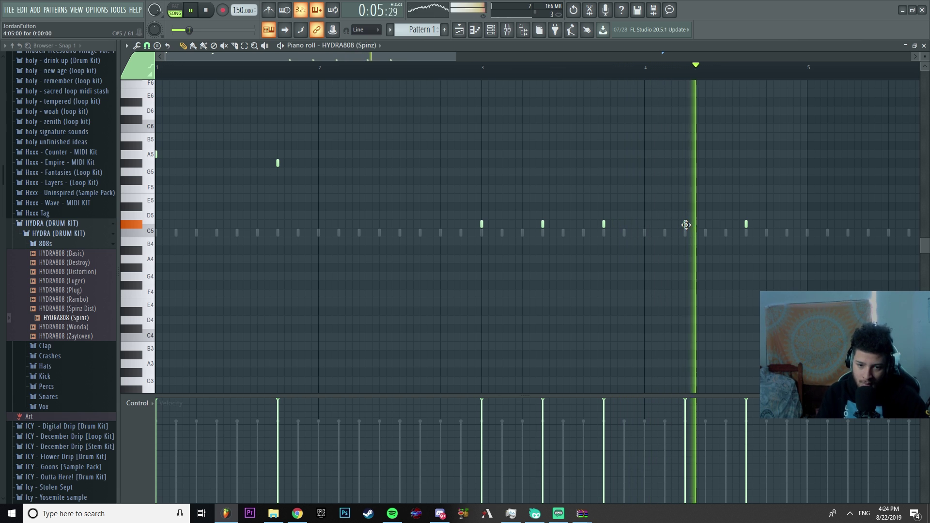
scroll(700, 161, down, 1)
key(space)
key(space)
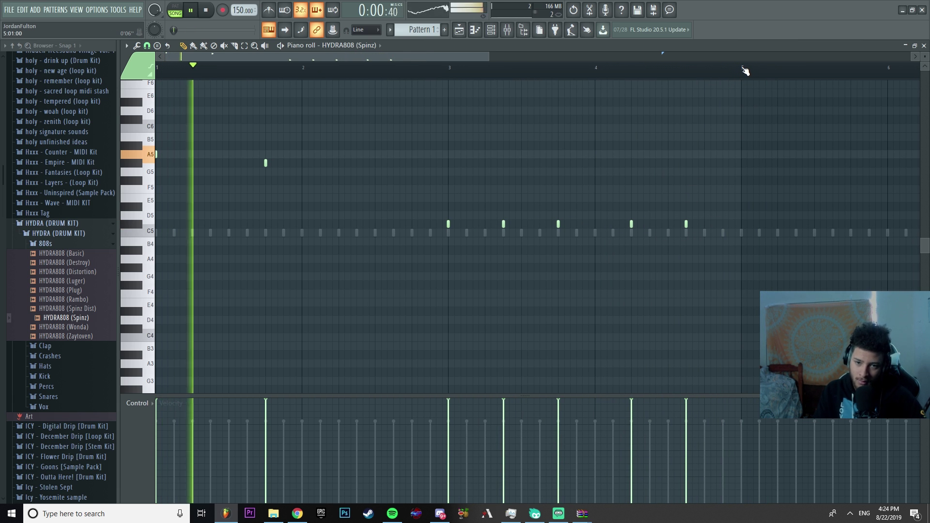
Duplicate all four bars of HYDRA808 (Spinz) notes into bars 5 to 8.
key(ctrl+a)
key(ctrl+b)
key(ctrl+d)
scroll(465, 232, down, 2)
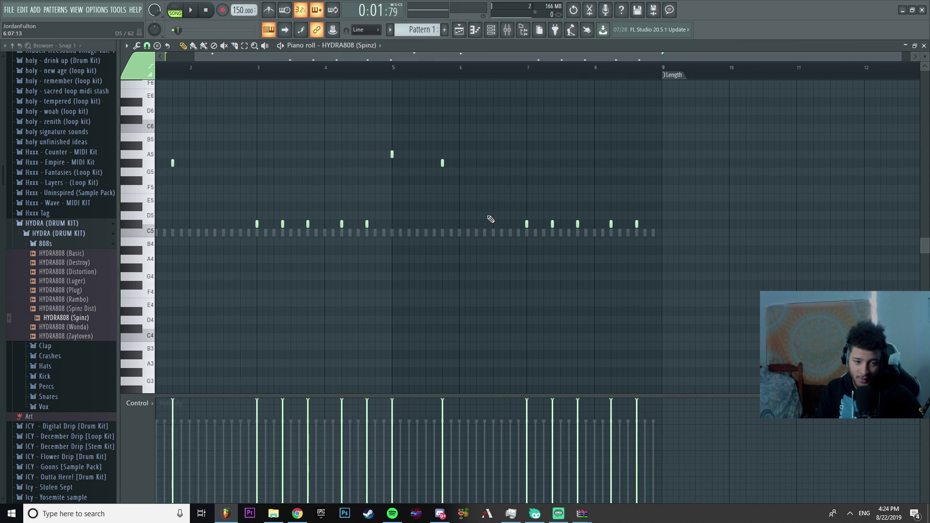
Reopen the HYDRA808 (Spinz) piano roll and transpose all notes up one octave during playback.
key(Escape)
right_click(224, 177)
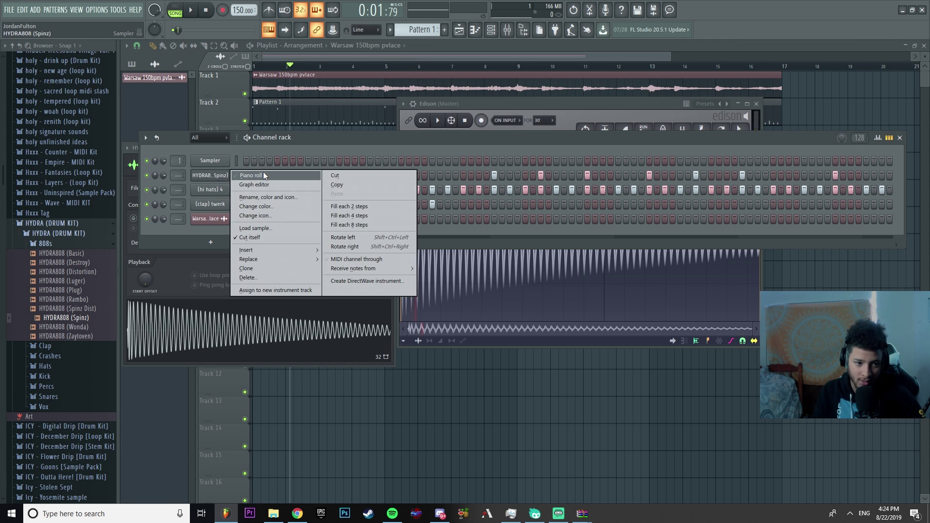
click(282, 175)
key(space)
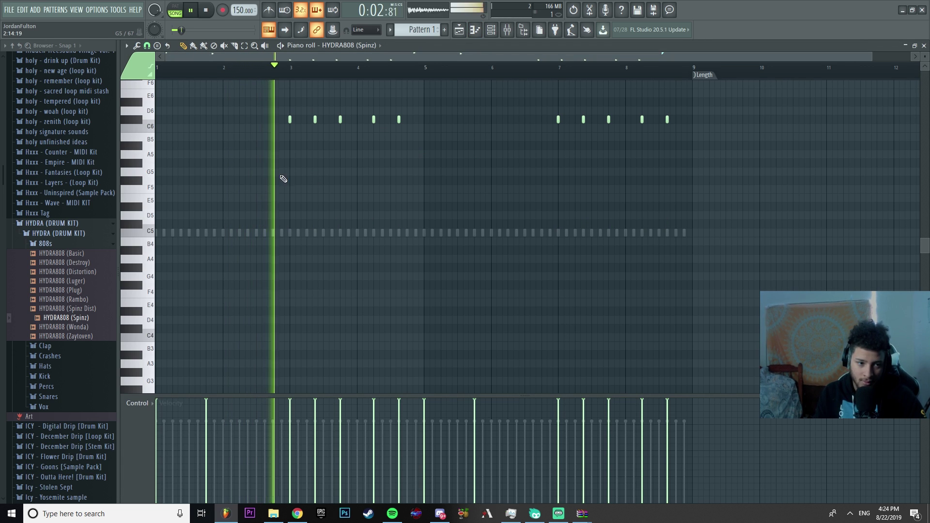
scroll(316, 193, up, 4)
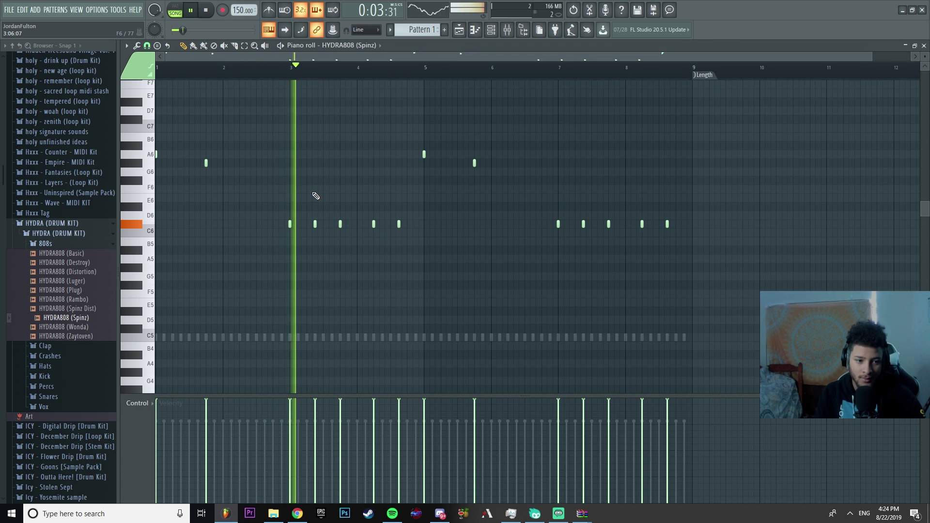
Add a C#6 note at 4:03:00 to the HYDRA808 (Spinz) part.
scroll(370, 227, up, 2)
click(363, 225)
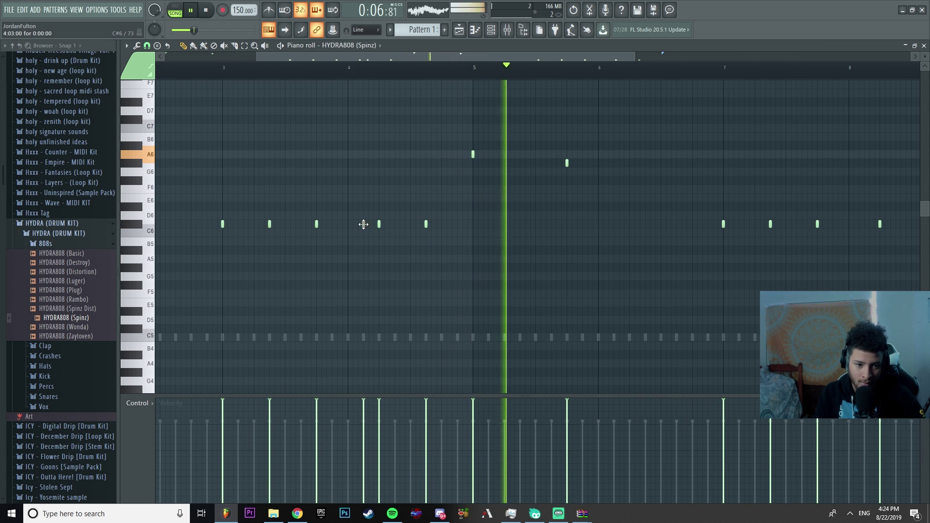
scroll(356, 225, down, 2)
Duplicate the first four bars of the (clap) twerk notes into bars 5 to 8.
key(Escape)
right_click(207, 204)
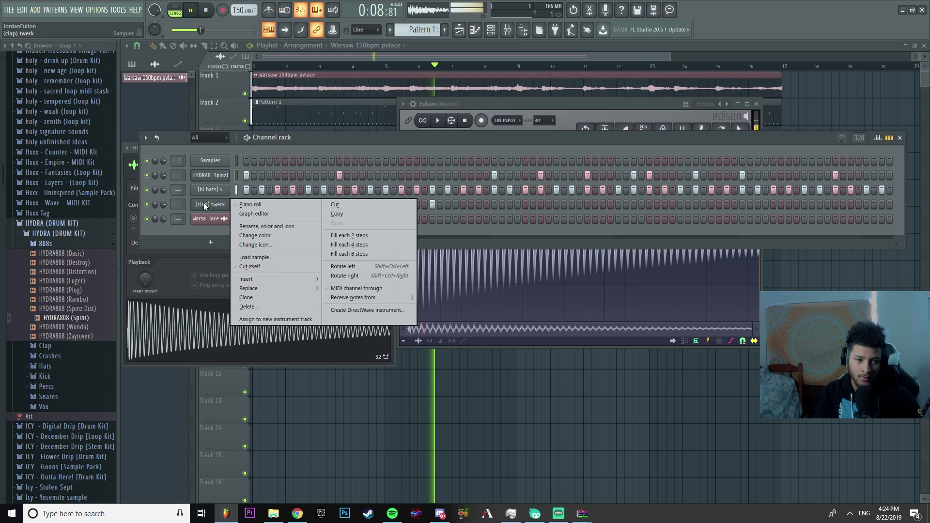
click(249, 203)
key(space)
key(space)
drag(413, 71, 60, 201)
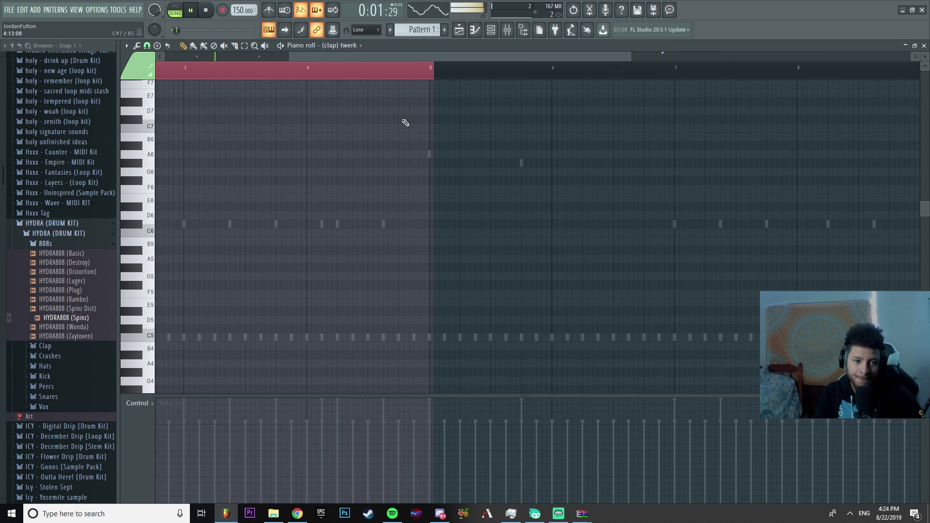
key(ctrl+b)
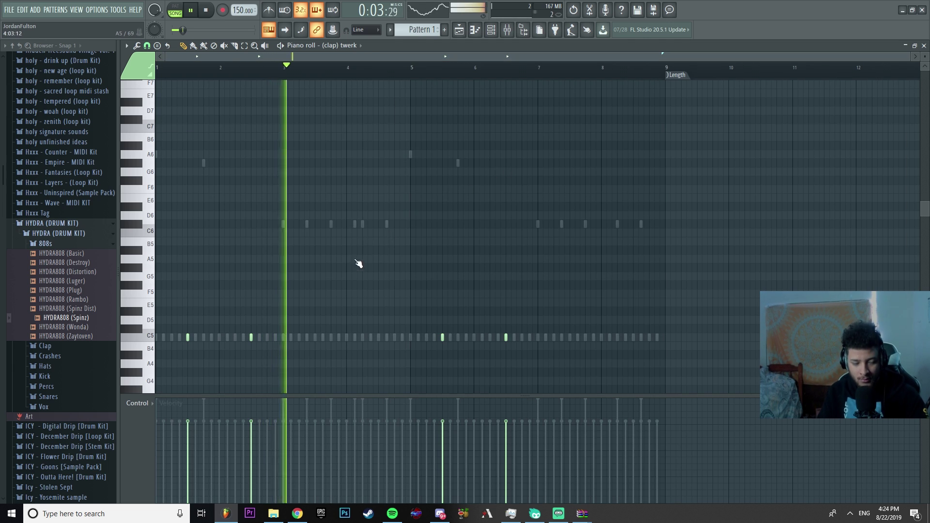
Stop playback and transpose all HYDRA808 (Spinz) notes down one octave.
key(F7)
right_click(231, 171)
click(277, 176)
key(space)
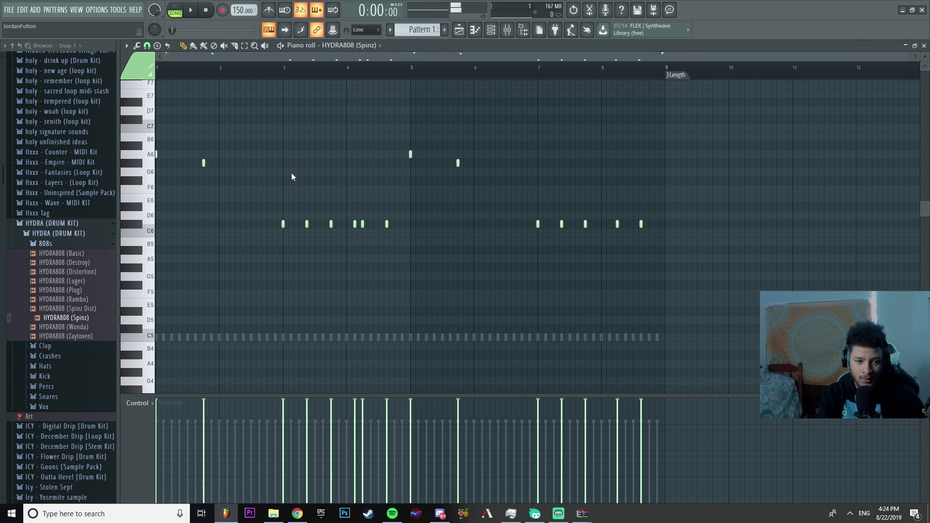
key(ctrl+Down)
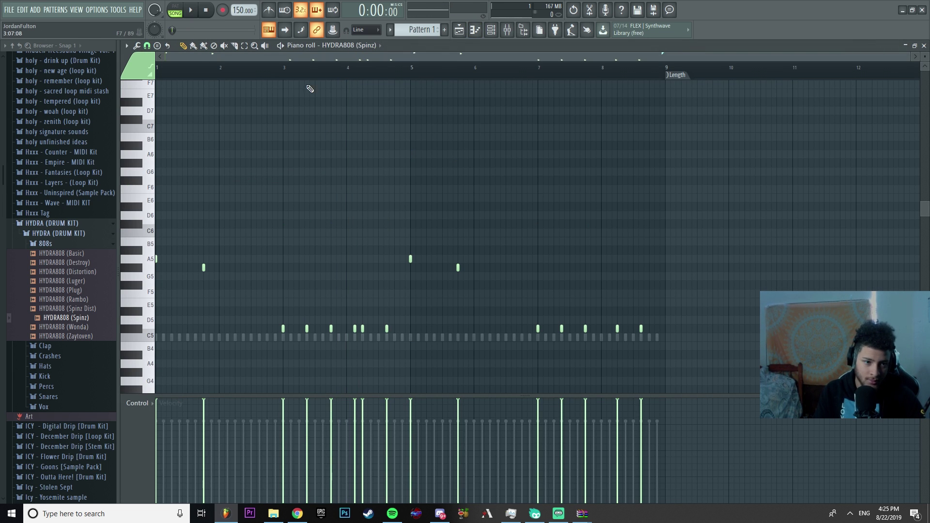
key(F7)
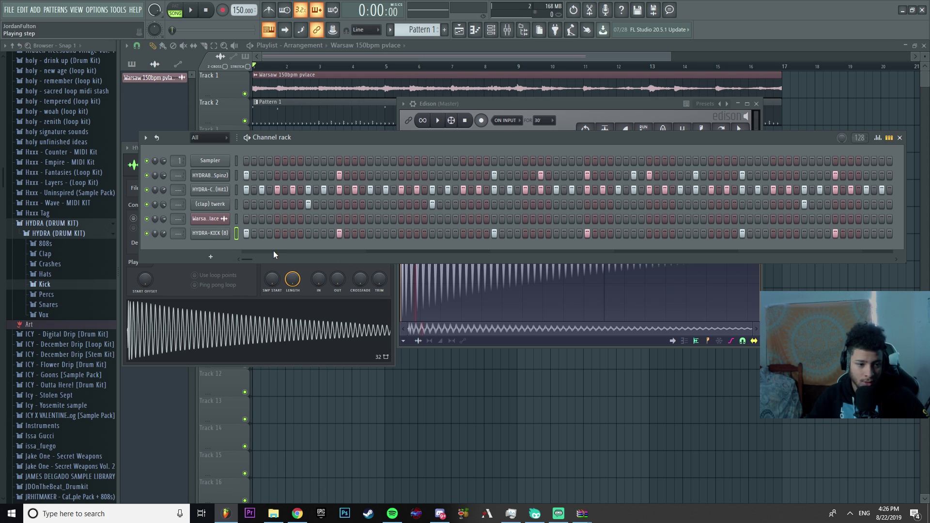
Add an FL Keys channel and mute the HYDRA808 (Spinz) channel.
click(210, 256)
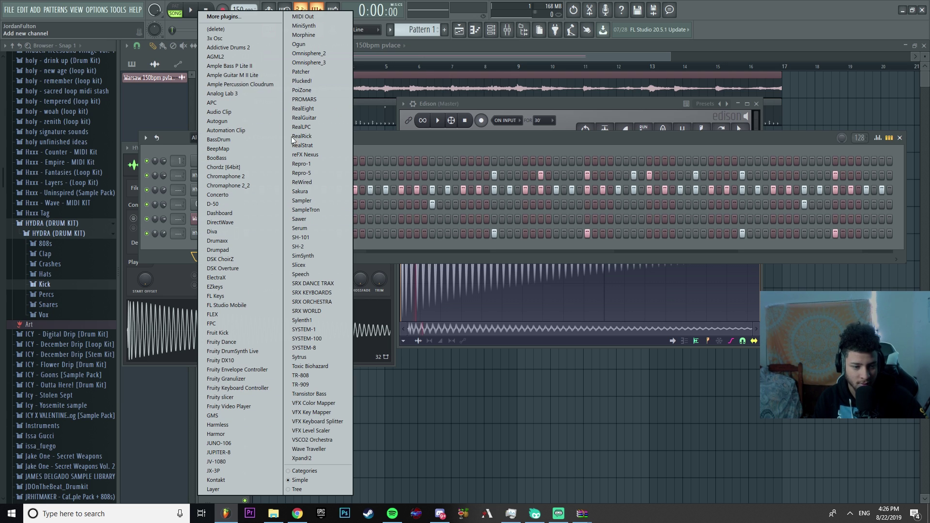
click(214, 296)
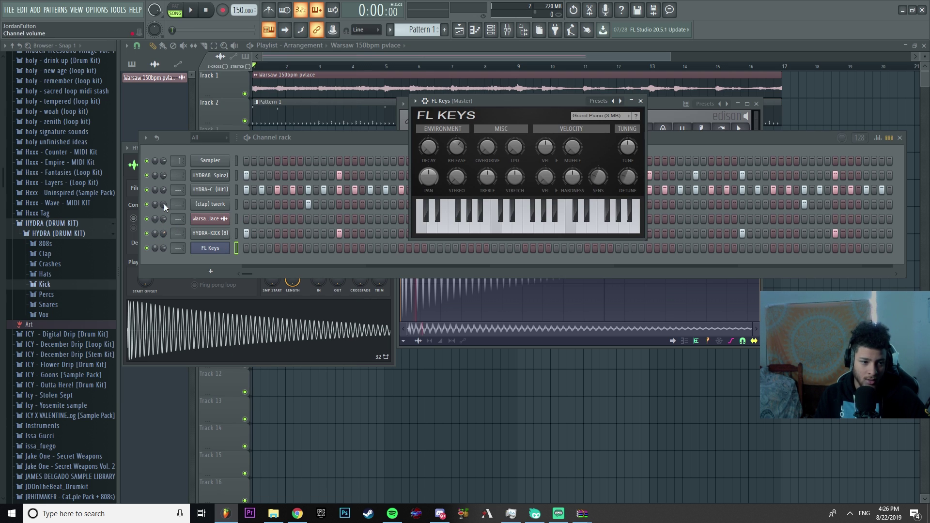
click(147, 176)
Place a C6 note at the start of bar 1 in FL Keys with about 74% velocity and play it against the melody.
right_click(220, 249)
click(261, 249)
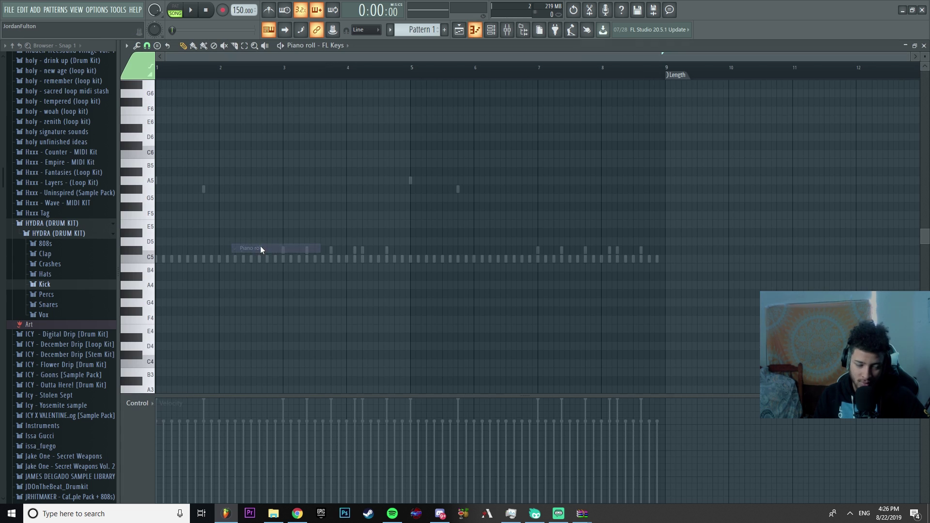
scroll(216, 197, up, 3)
scroll(220, 76, up, 5)
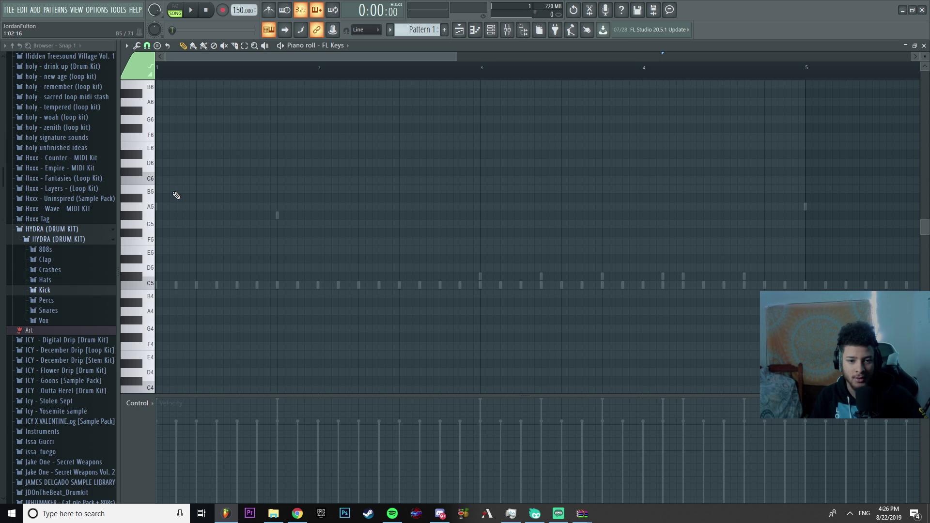
scroll(247, 240, up, 2)
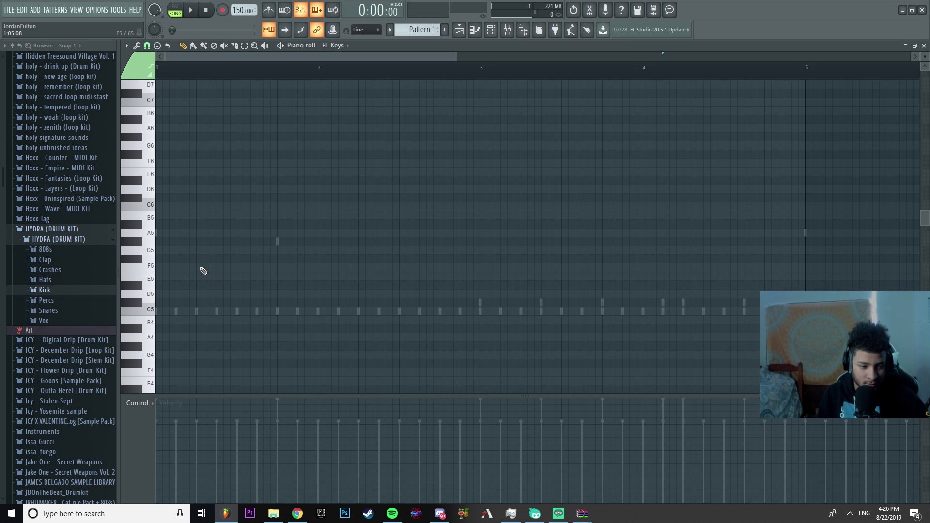
scroll(194, 249, up, 4)
scroll(175, 257, down, 3)
click(159, 338)
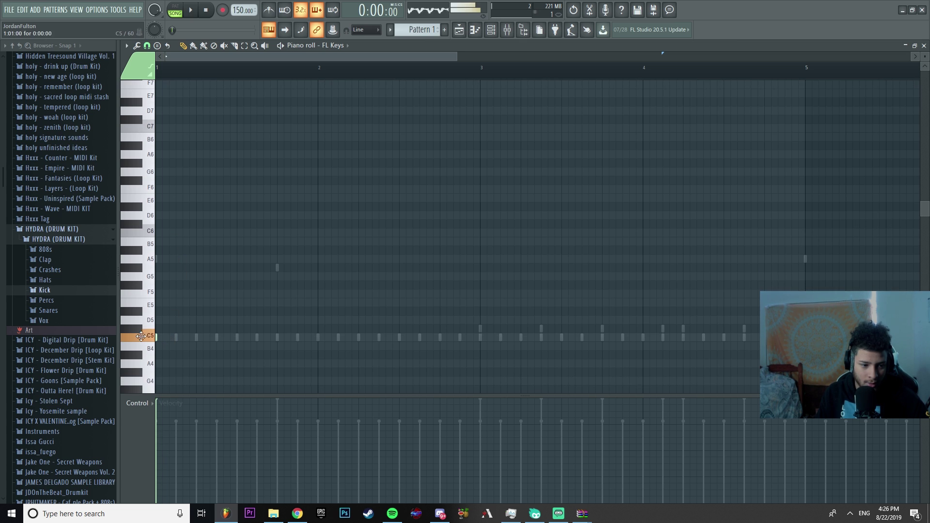
key(space)
click(158, 428)
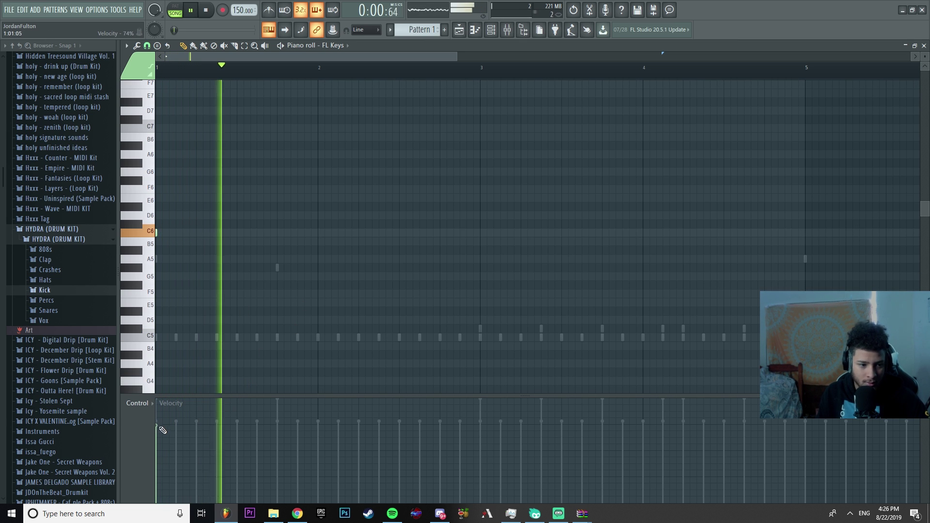
key(space)
key(space)
key(space)
Reopen the FL Keys piano roll and raise the starting note to C#6.
key(Escape)
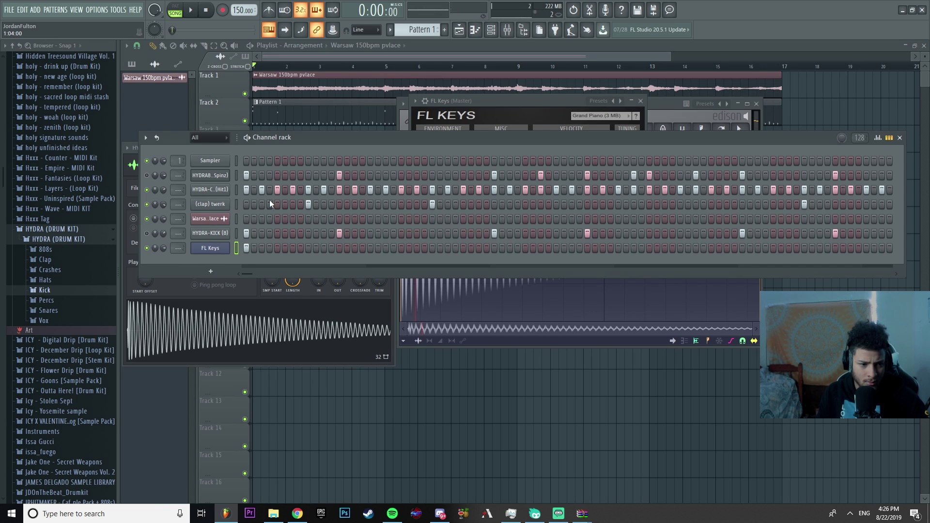
key(space)
right_click(225, 247)
click(236, 248)
key(space)
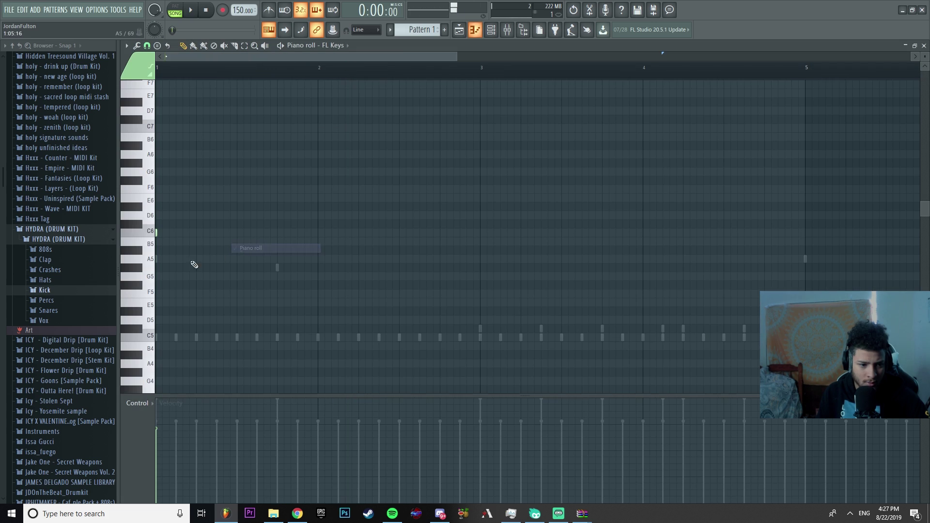
key(space)
key(space)
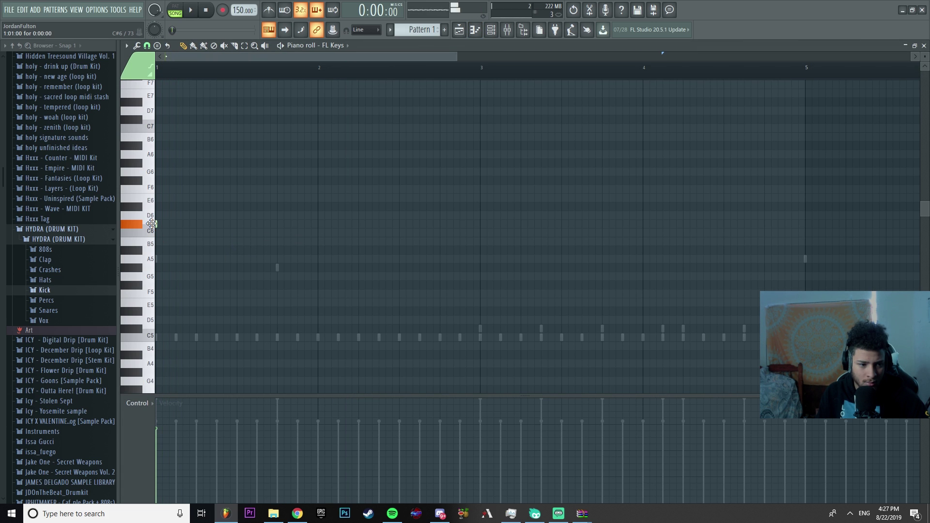
Audition the FL Keys C#6 note against the melody loop and raise its velocity to about 93%.
key(space)
key(space)
key(space)
key(space)
click(161, 406)
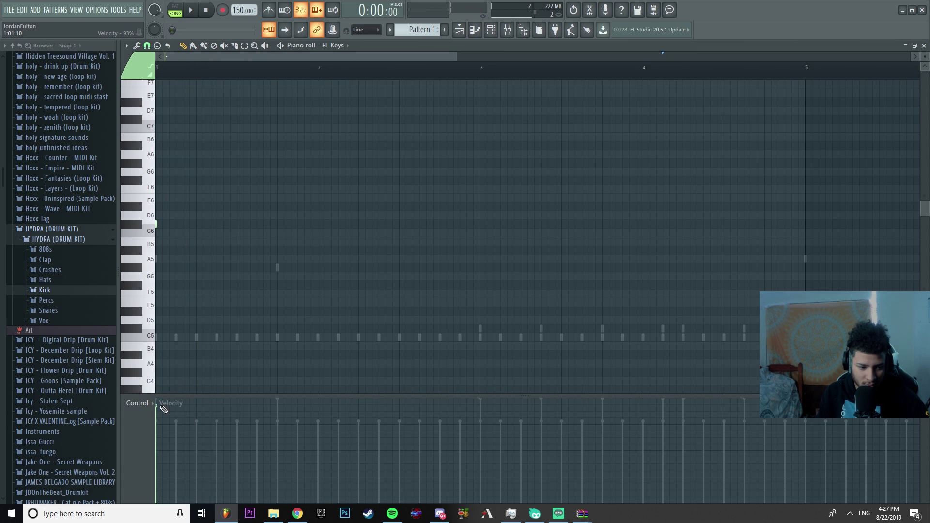
Add a D#6 note at 1:09:00 to the FL Keys part and play it against the melody.
ctrl+scroll(183, 193, up, 3)
key(space)
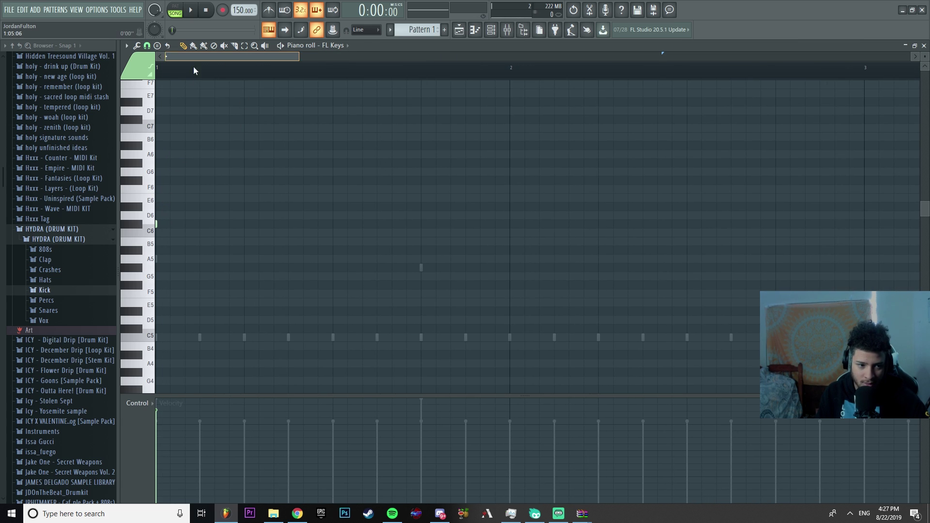
key(space)
drag(289, 213, 333, 199)
key(space)
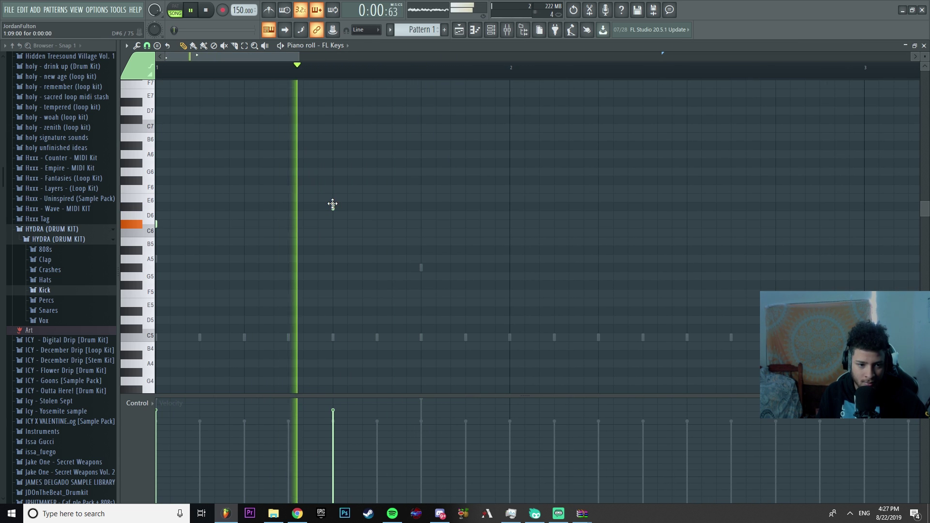
key(space)
Try an E6 note at 2:01:00 in the FL Keys part against the melody and remove it.
click(434, 190)
right_click(434, 190)
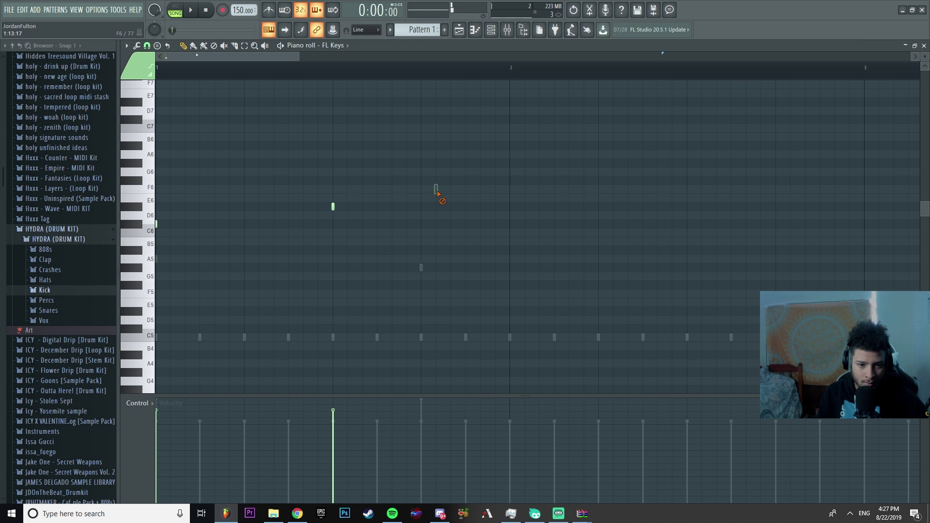
click(510, 206)
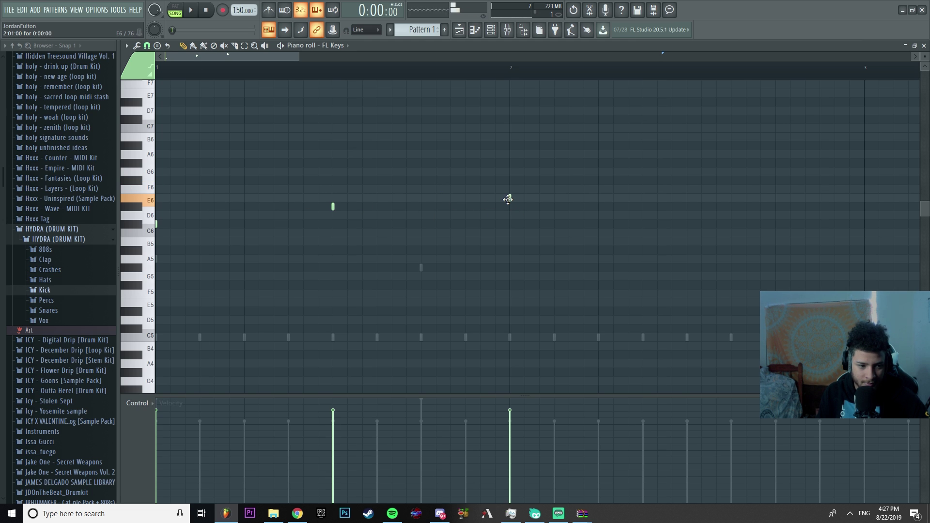
key(space)
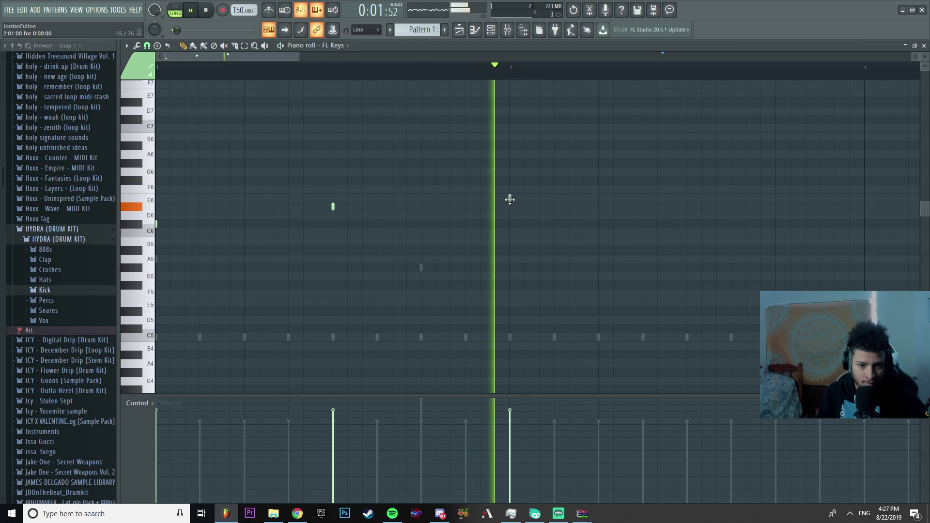
key(space)
right_click(510, 199)
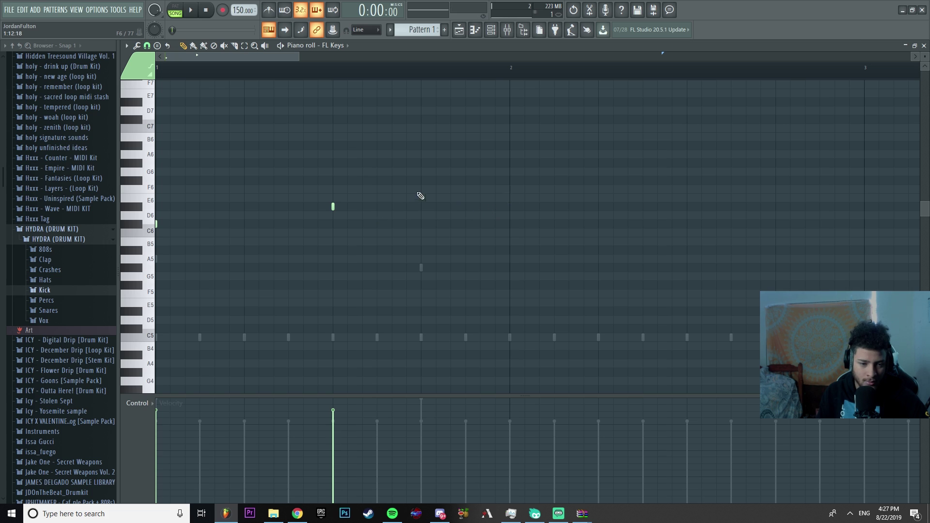
drag(421, 191, 432, 180)
right_click(434, 181)
click(422, 198)
right_click(422, 198)
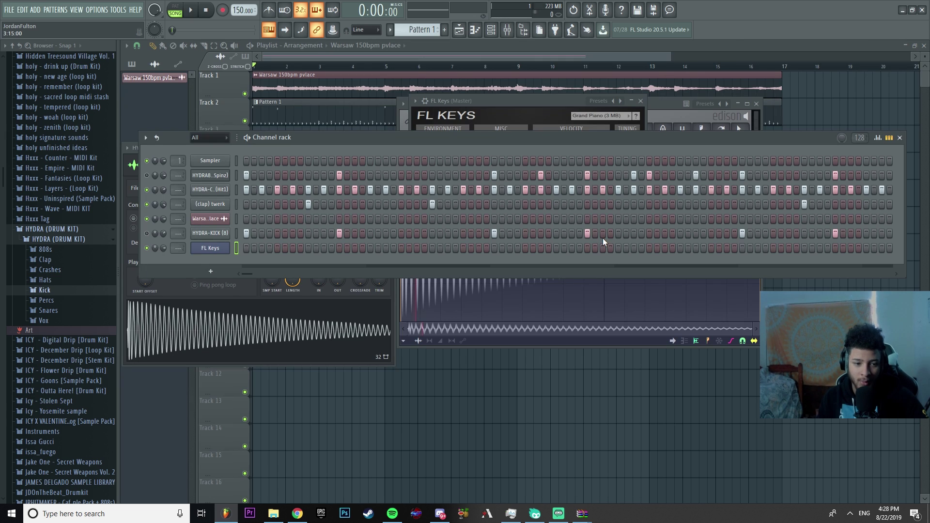
Undo the clearing of the FL Keys notes and reopen their piano roll at bar 1.
key(ctrl+z)
right_click(215, 249)
click(250, 248)
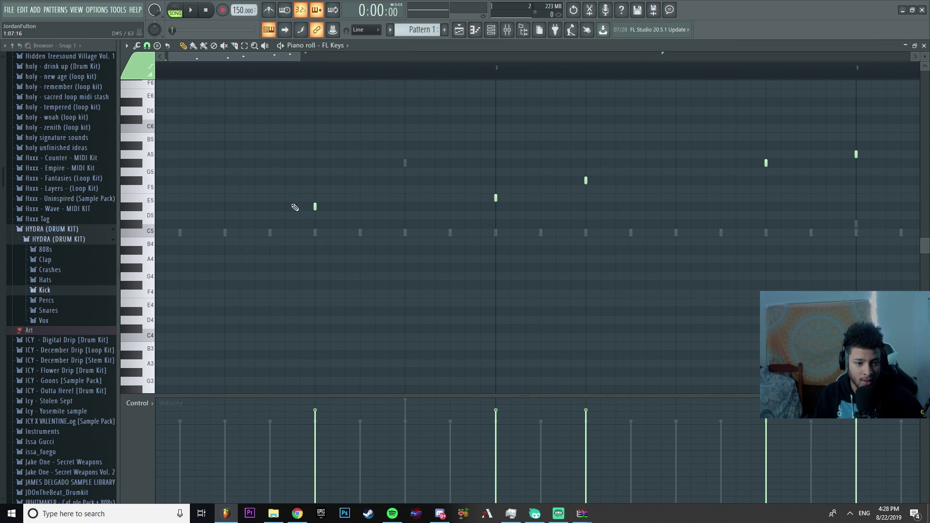
drag(270, 56, 264, 56)
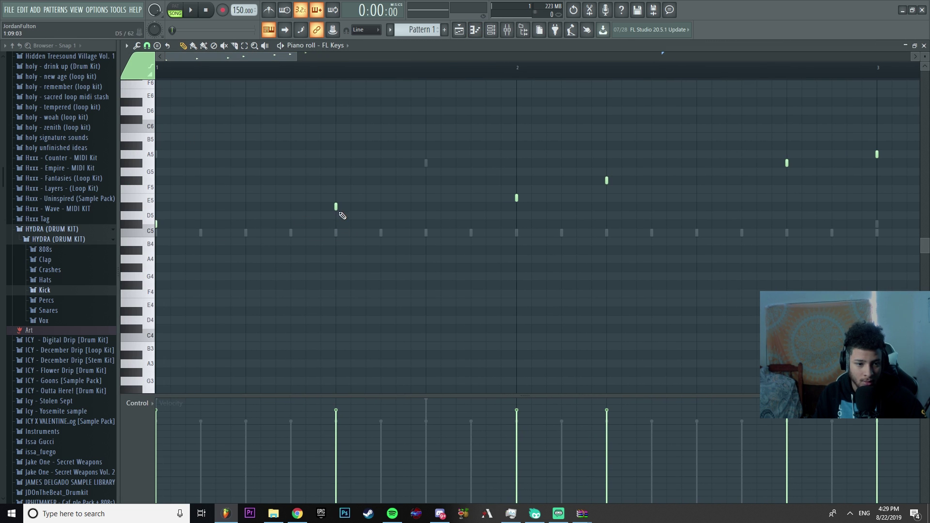
Stack D#5, E5, F#5, G#5, A5 and B5 with C#5 at the start of bar 1 and stretch all seven notes to two bars.
drag(335, 204, 143, 200)
scroll(541, 198, down, 2)
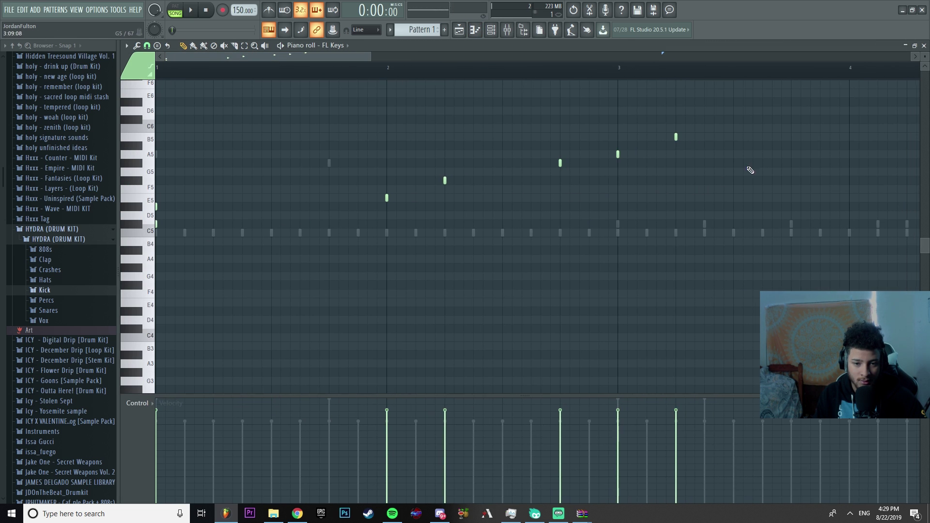
drag(715, 107, 332, 209)
drag(385, 198, 135, 199)
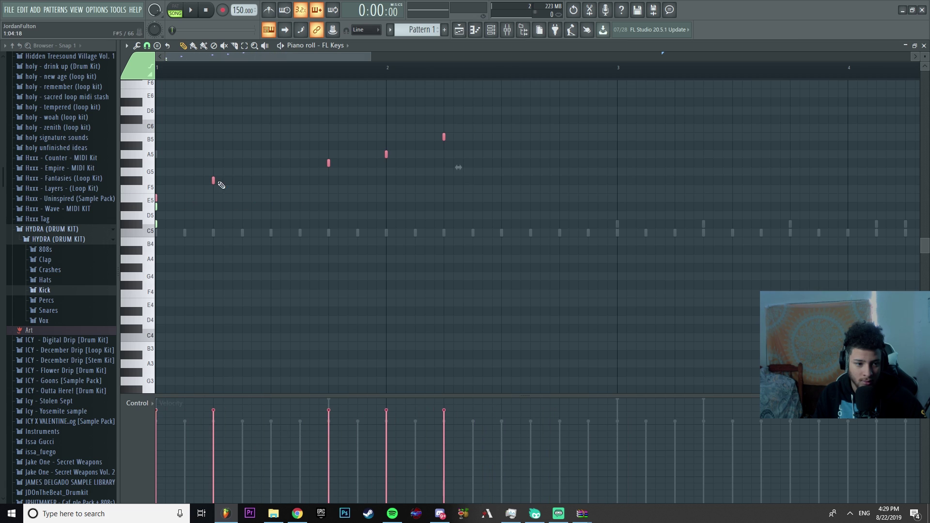
drag(494, 107, 181, 193)
drag(212, 180, 151, 180)
drag(433, 116, 106, 168)
drag(310, 116, 127, 138)
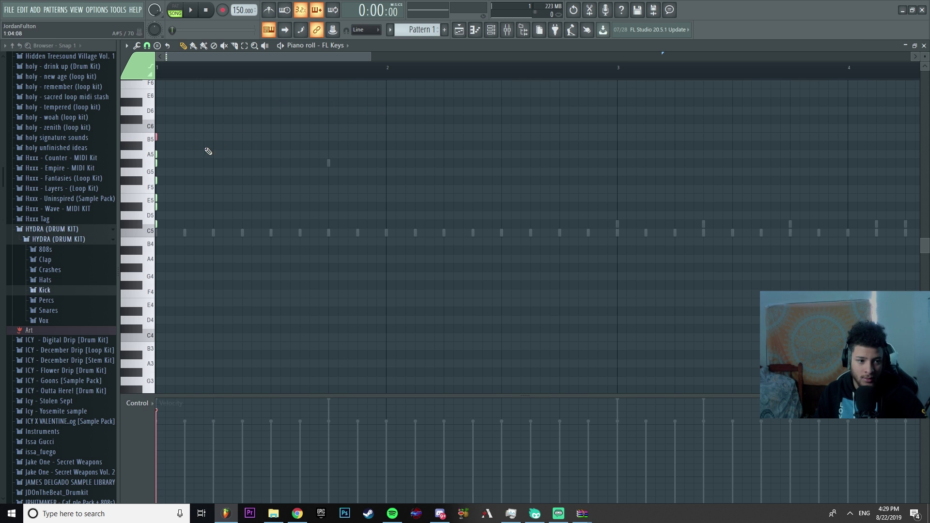
drag(196, 114, 102, 212)
mouse_move(174, 145)
mouse_down()
mouse_move(146, 159)
mouse_move(387, 140)
mouse_move(629, 156)
mouse_move(618, 161)
mouse_up()
Copy all FL Keys scale notes to the Sampler channel and clear them from FL Keys.
key(ctrl+a)
scroll(583, 167, down, 2)
key(Escape)
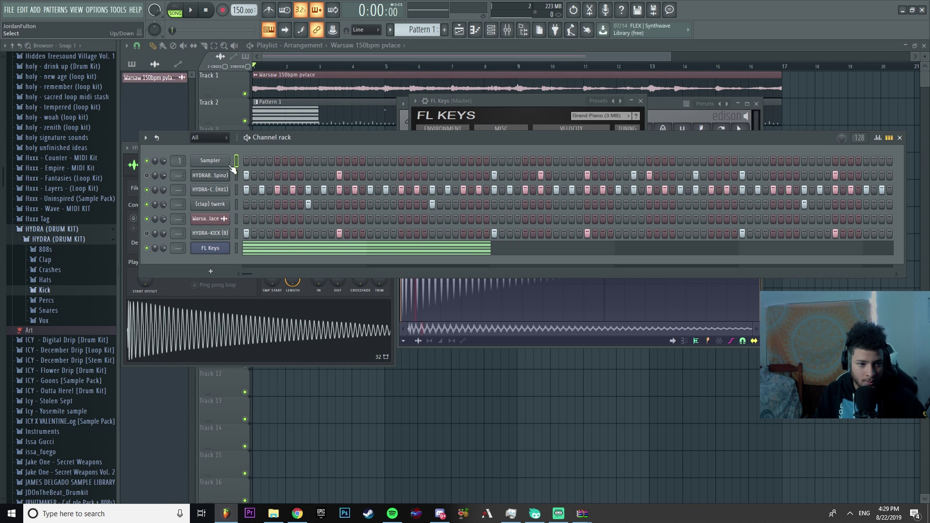
key(ctrl+v)
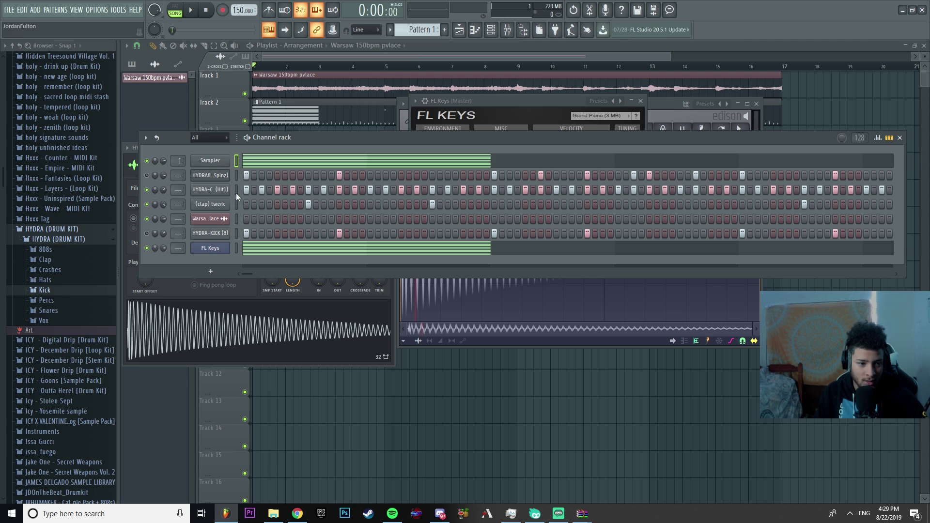
click(237, 249)
key(ctrl+x)
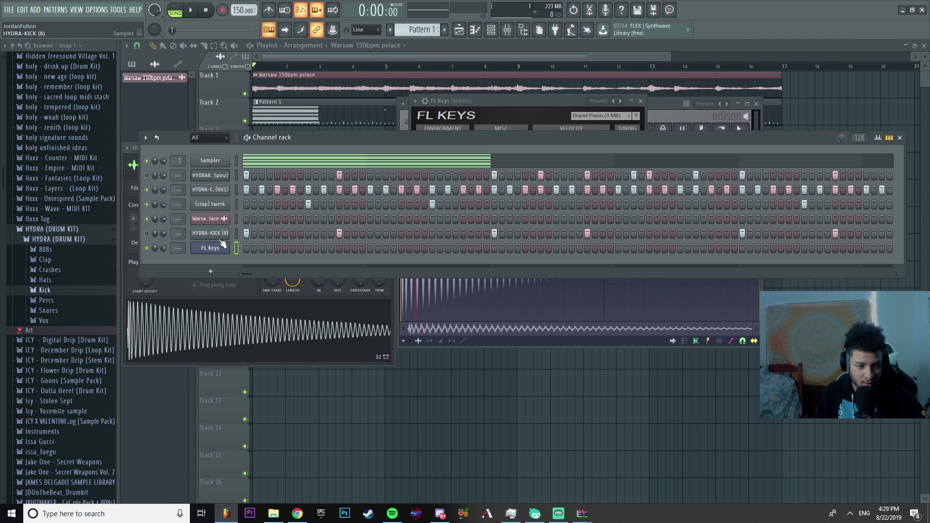
Play the HYDRA808 (Spinz) notes over the ghosted scale notes in its piano roll and open the Sampler piano roll.
right_click(223, 172)
click(263, 174)
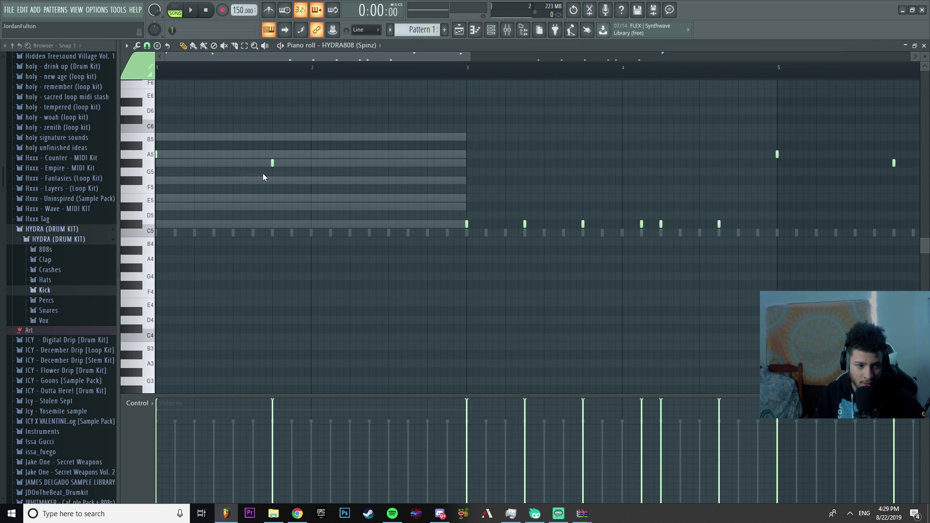
key(space)
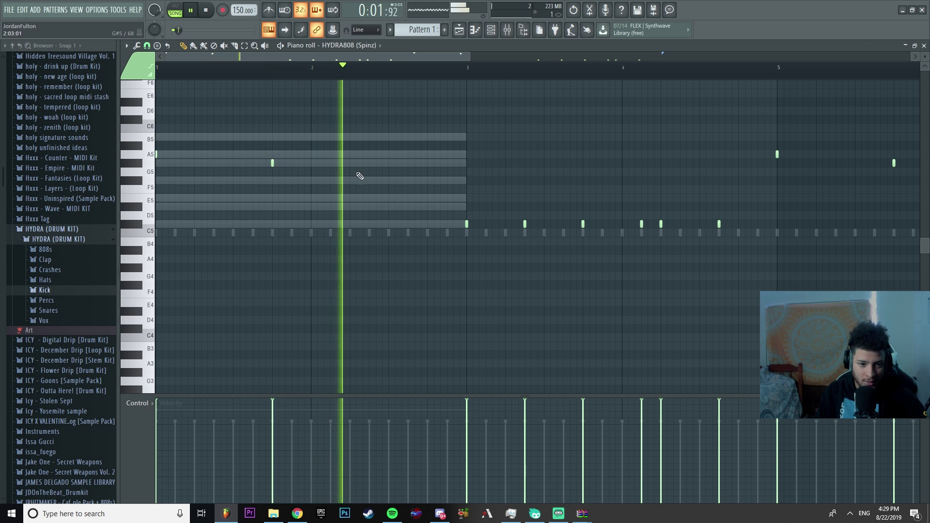
key(Escape)
key(space)
click(277, 163)
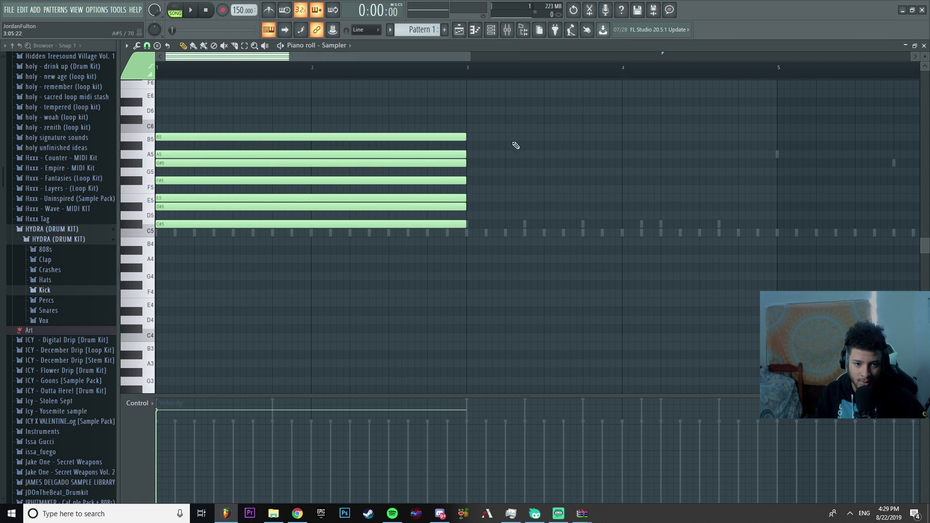
Stretch all seven scale notes on the Sampler channel to four bars, ending at bar 5.
key(ctrl+a)
drag(466, 136, 772, 160)
key(F7)
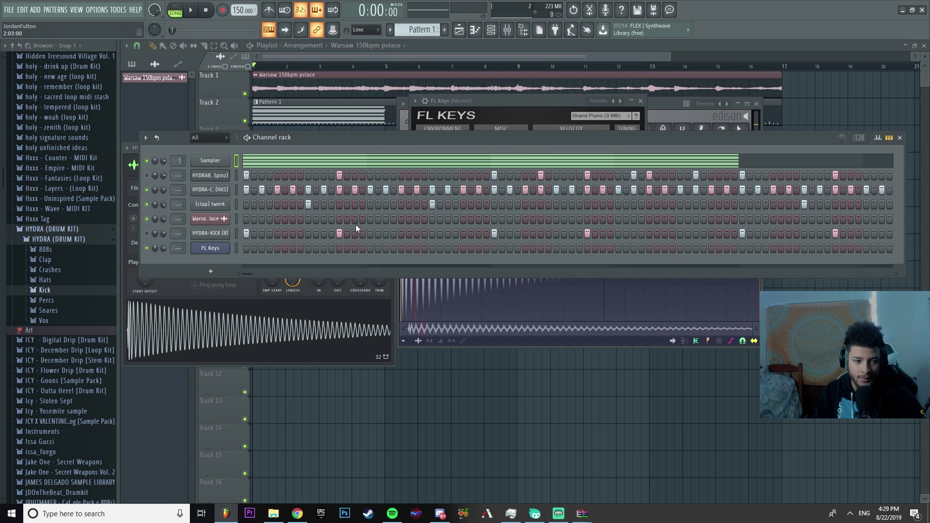
Play the HYDRA808 (Spinz) notes against the extended ghosted scale notes in its piano roll.
right_click(211, 188)
click(237, 175)
key(space)
key(F7)
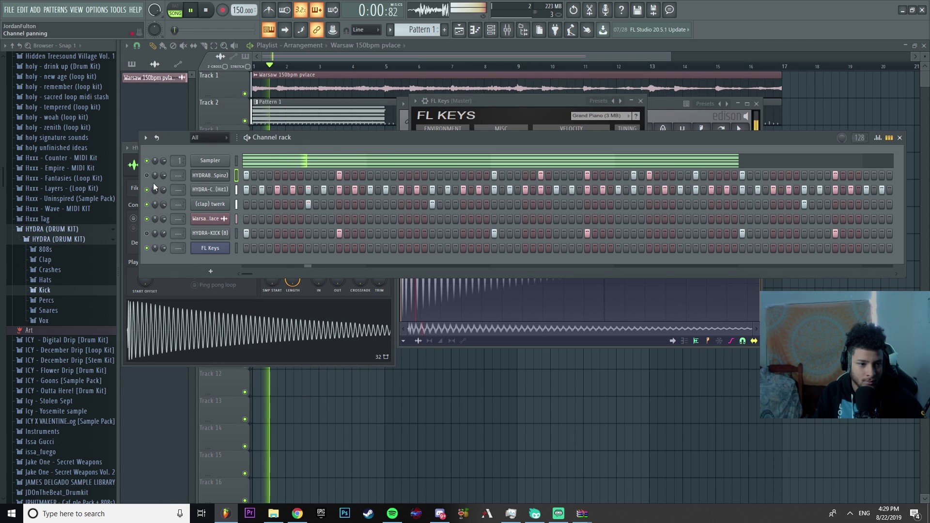
key(space)
key(space)
right_click(227, 175)
key(Escape)
key(space)
right_click(228, 173)
click(238, 176)
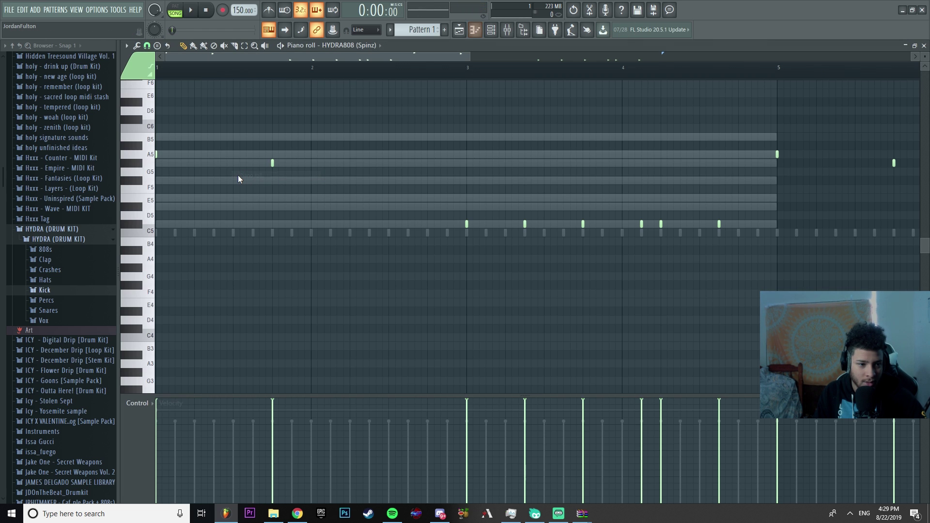
key(space)
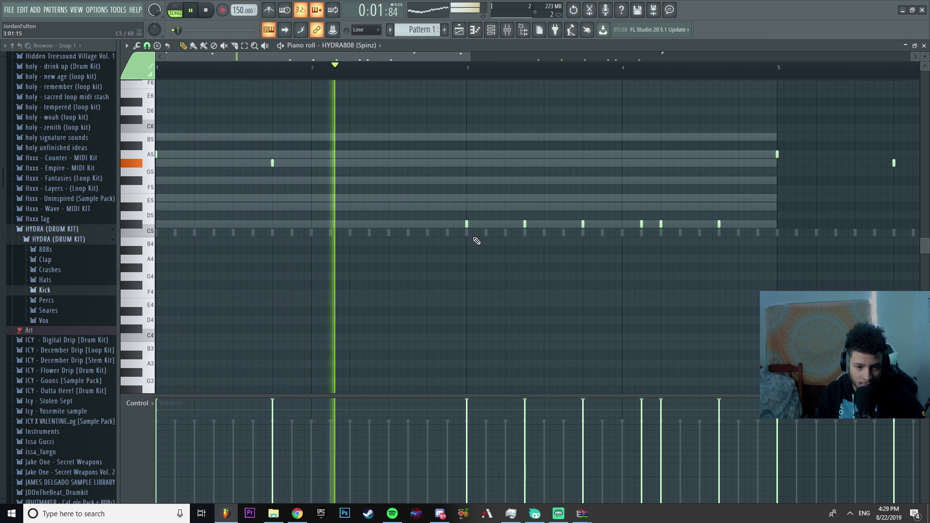
scroll(625, 260, down, 1)
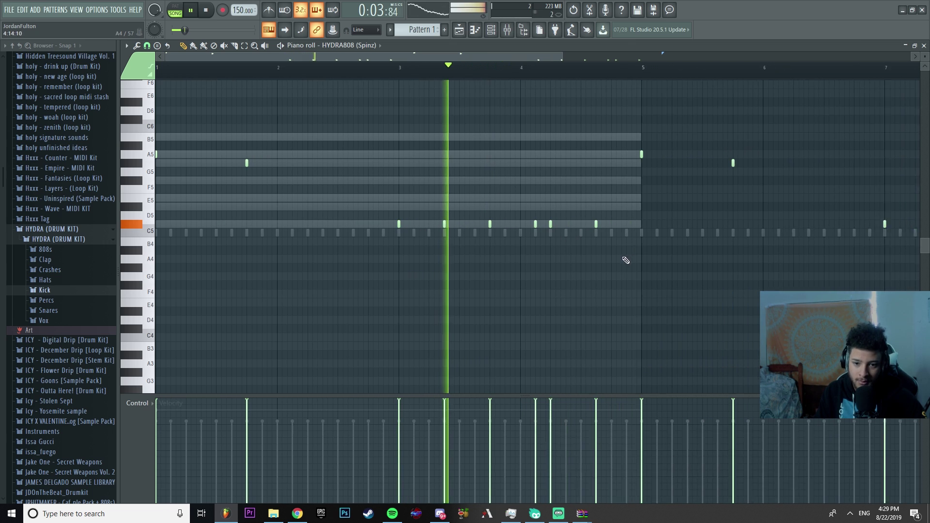
scroll(625, 261, down, 1)
scroll(626, 259, down, 1)
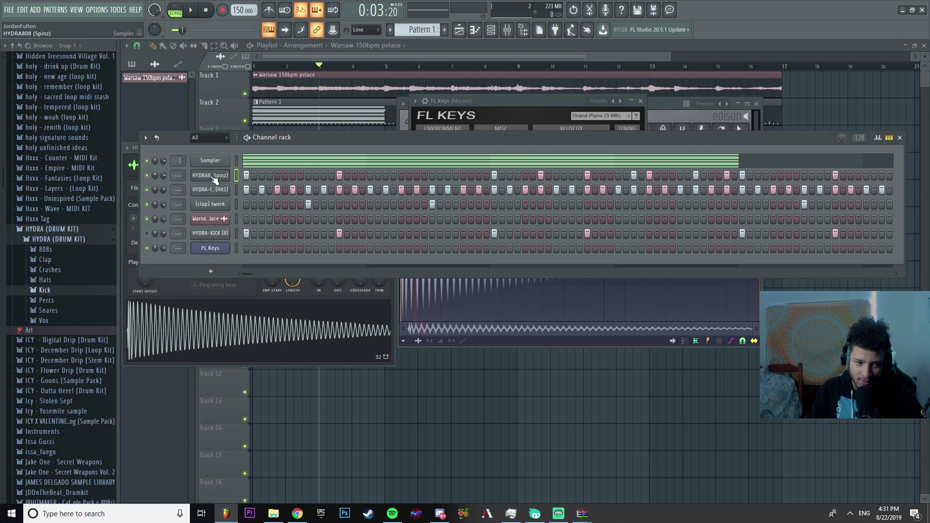
Select all the HYDRA808 (Spinz) notes in the piano roll and compare their pitches with the ghosted scale notes.
right_click(213, 177)
click(258, 178)
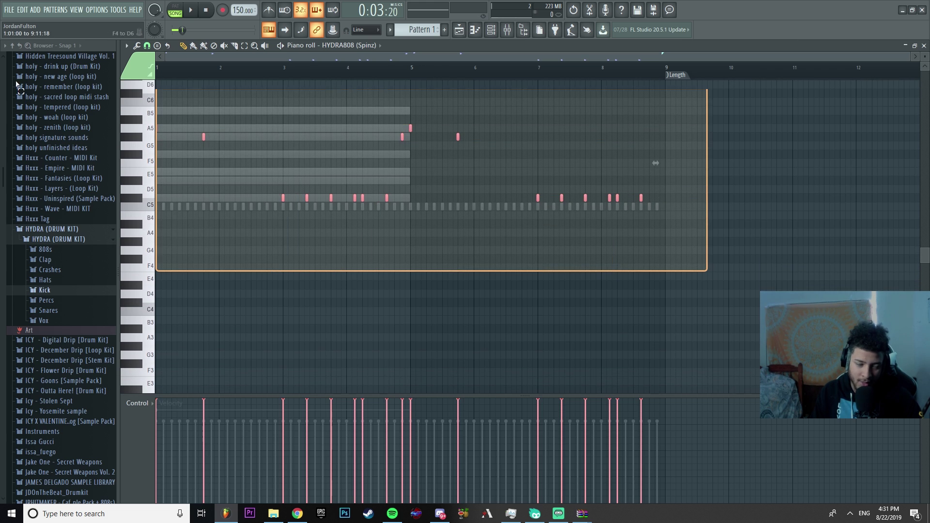
drag(16, 81, 17, 83)
scroll(421, 104, up, 2)
scroll(434, 173, down, 2)
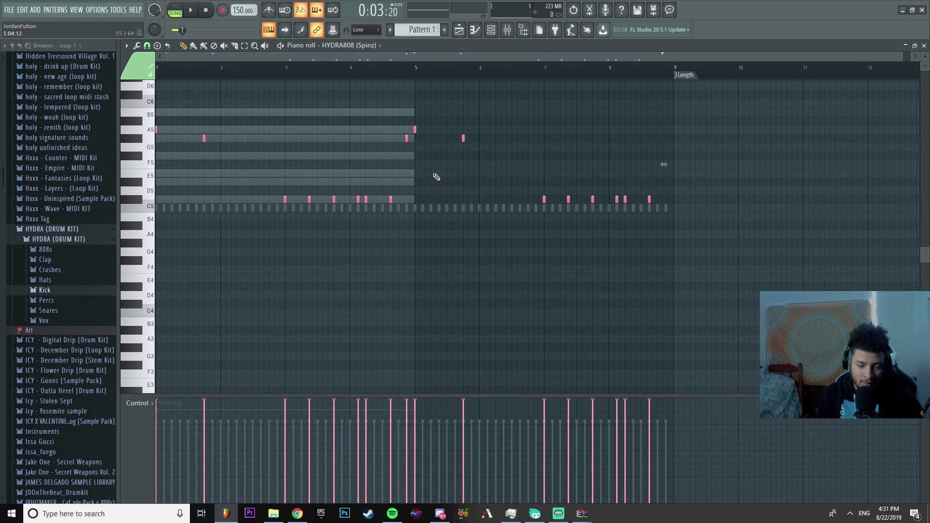
scroll(553, 186, up, 1)
key(Escape)
Examine the ghosted scale and 808 notes from the empty FL Keys piano roll and return to the channel rack.
right_click(216, 248)
click(257, 248)
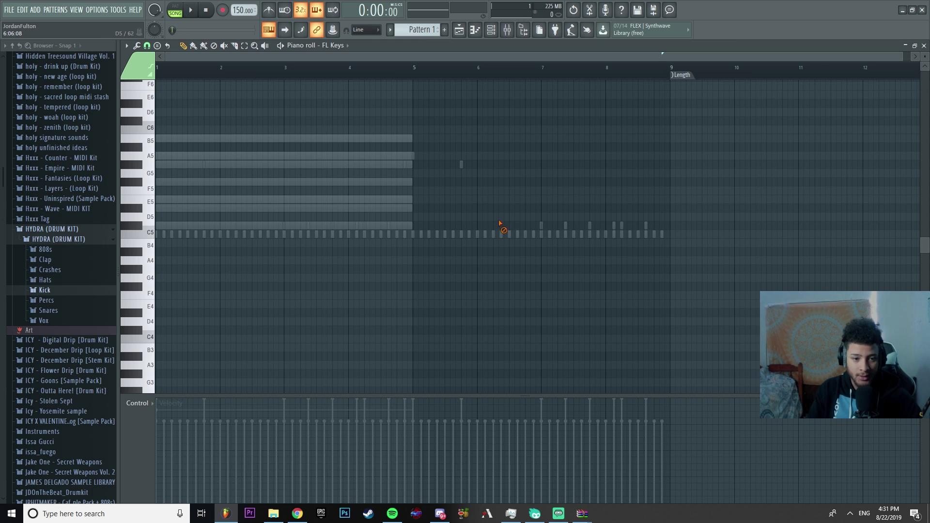
key(F7)
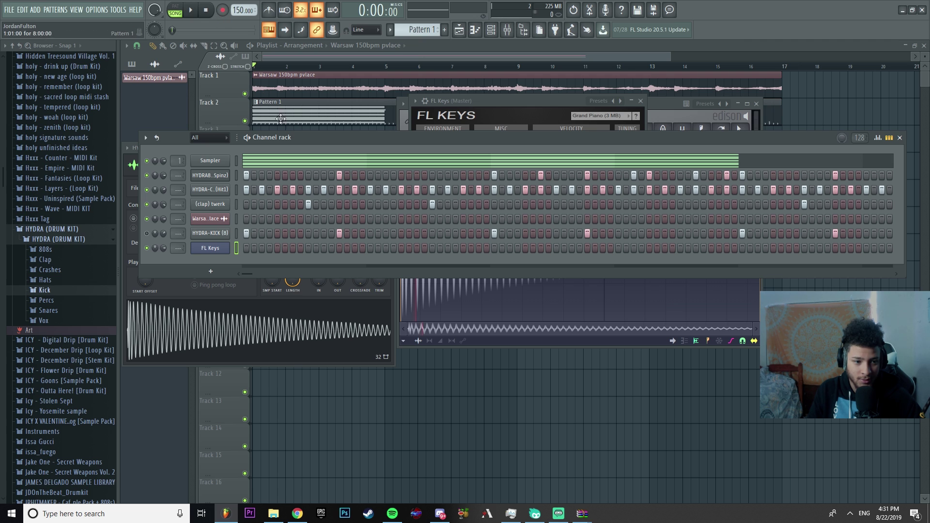
Save the project as erotkjeoiktmeijmn.flp in the Beats folder.
key(ctrl+shift+s)
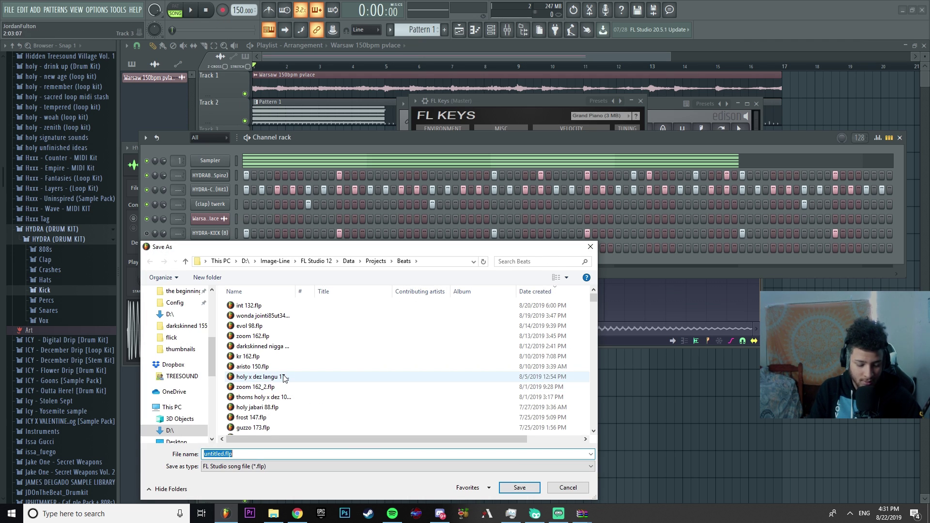
text(erotkjeoiktmeijmn)
key(Return)
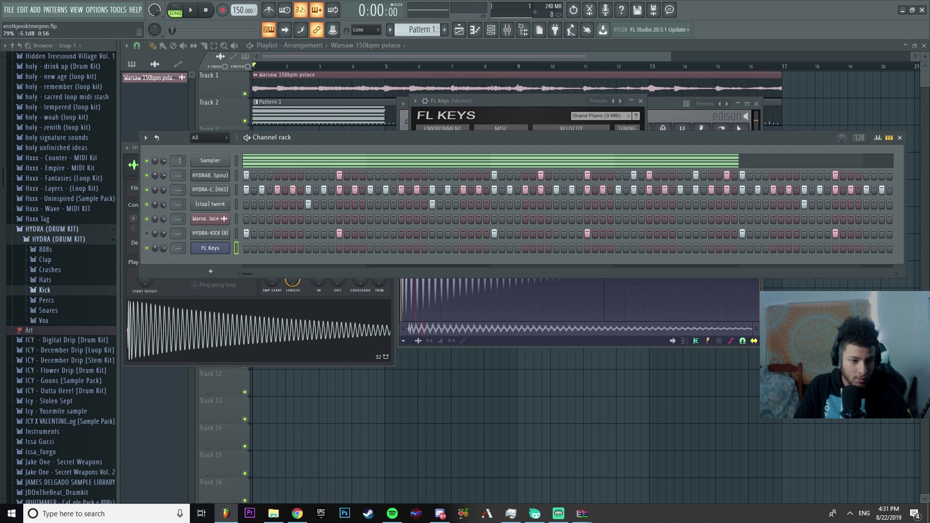
Play the song with FL Keys as the active channel, first from the channel rack and again over the ghost notes in its piano roll.
key(space)
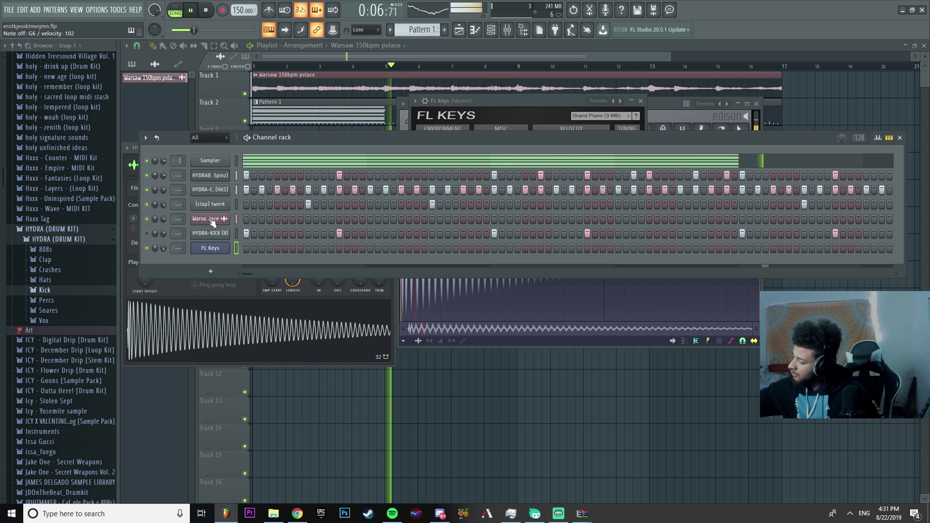
key(space)
key(space)
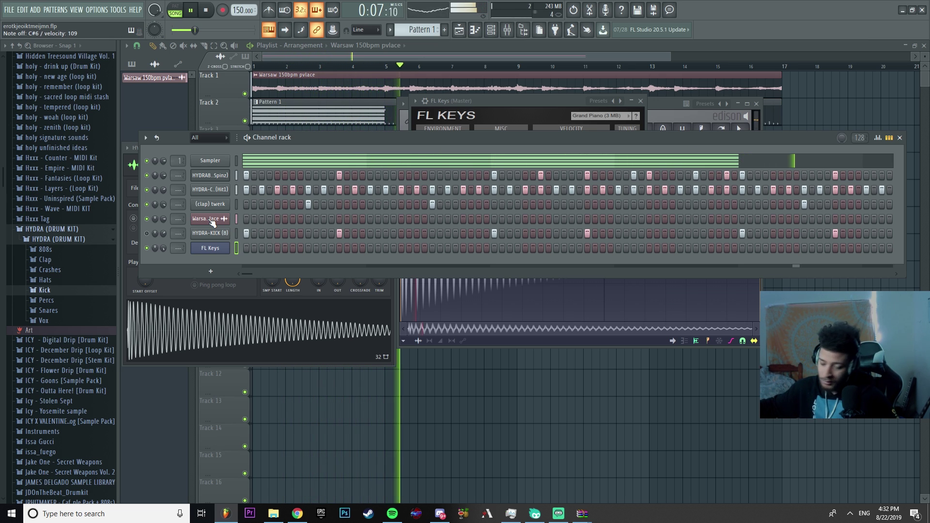
key(space)
right_click(226, 247)
click(259, 247)
key(space)
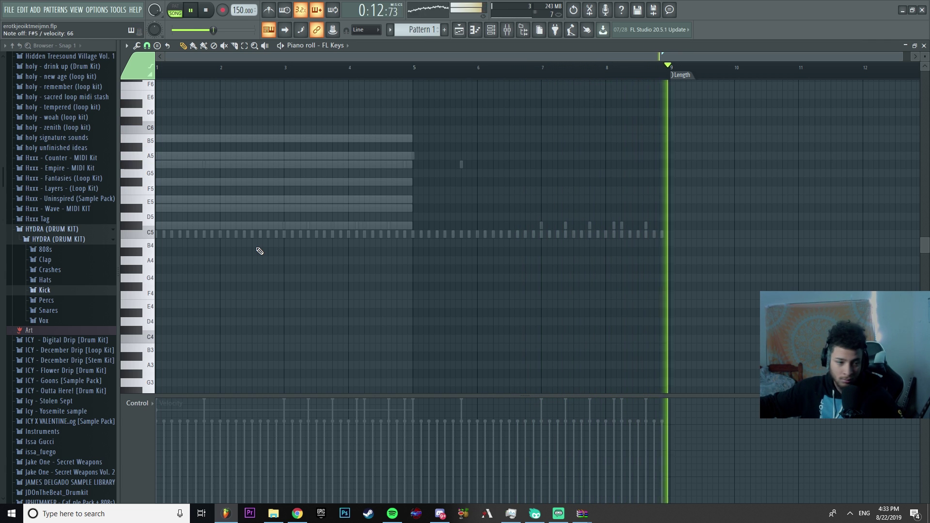
key(space)
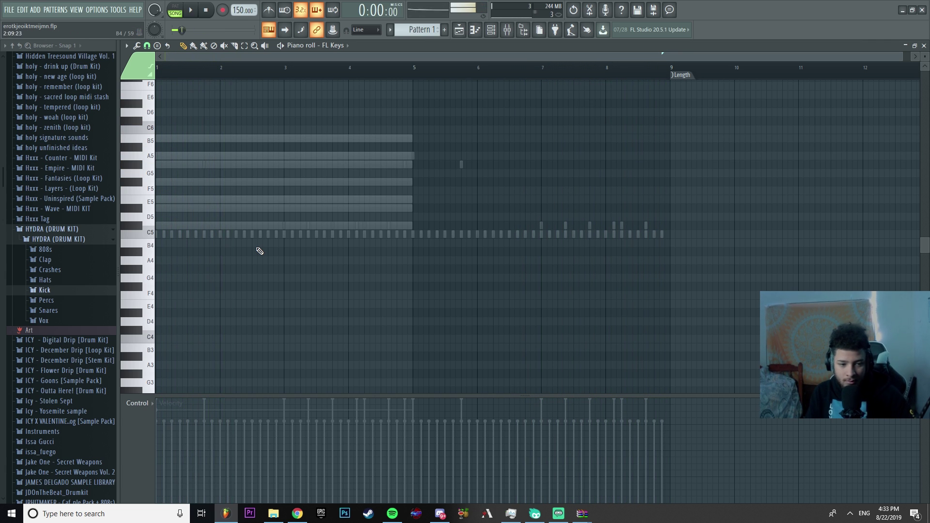
key(F7)
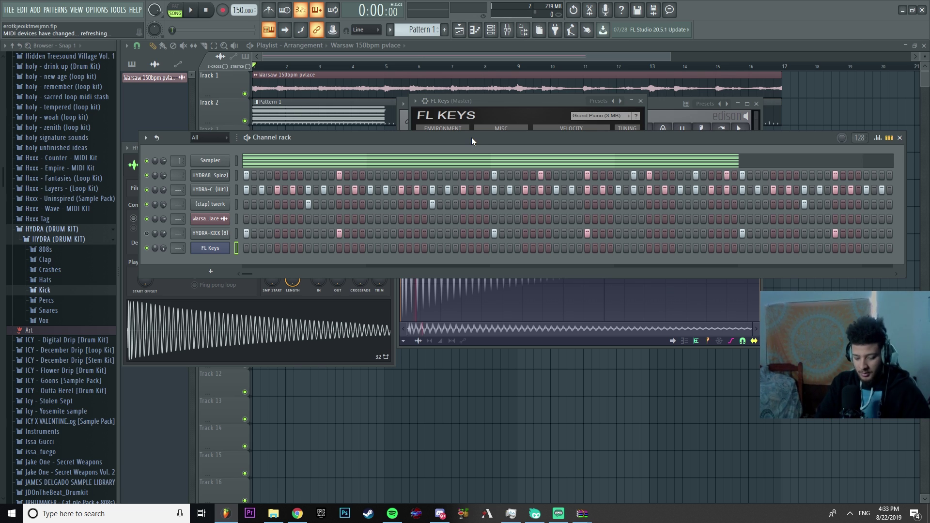
Launch KeyFinder.exe from the KeyFinder-WIN folder, dismiss its update notice and move its window clear of the file list.
click(274, 514)
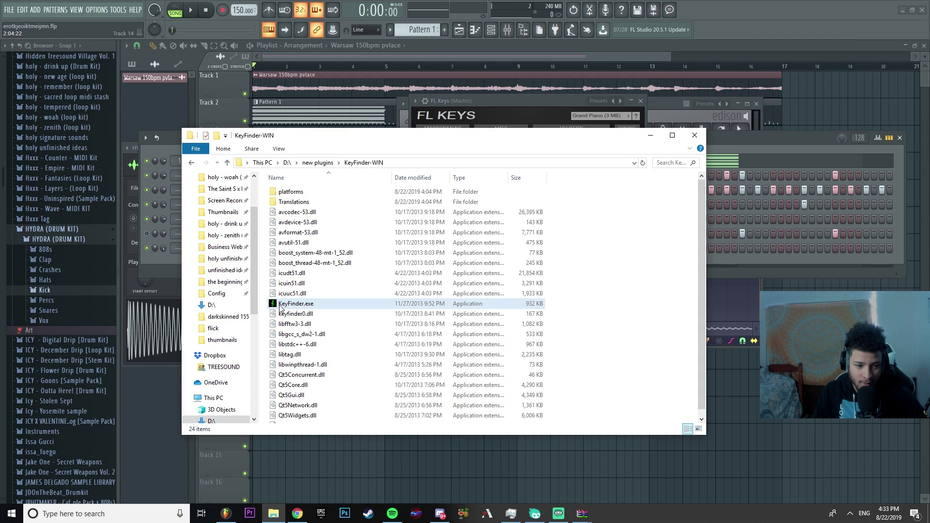
drag(560, 307, 532, 311)
click(556, 312)
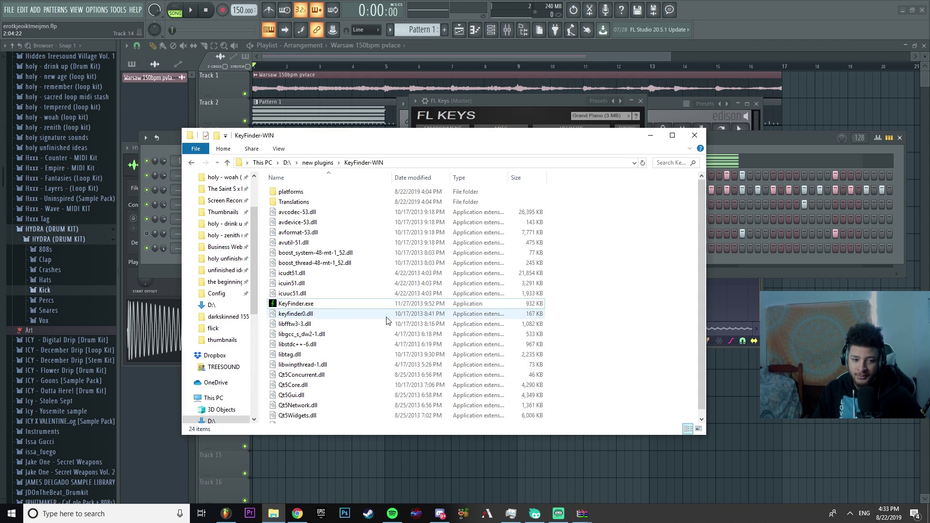
double_click(308, 304)
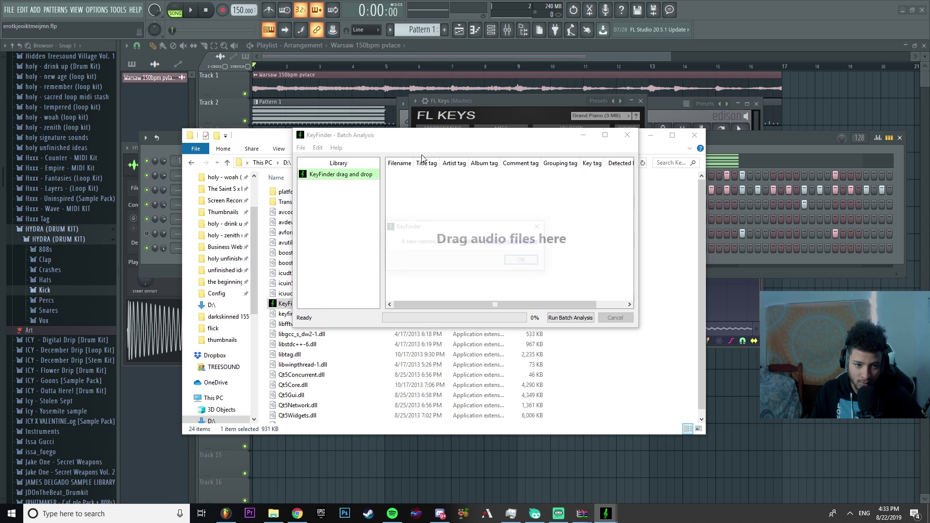
click(541, 227)
drag(436, 135, 619, 108)
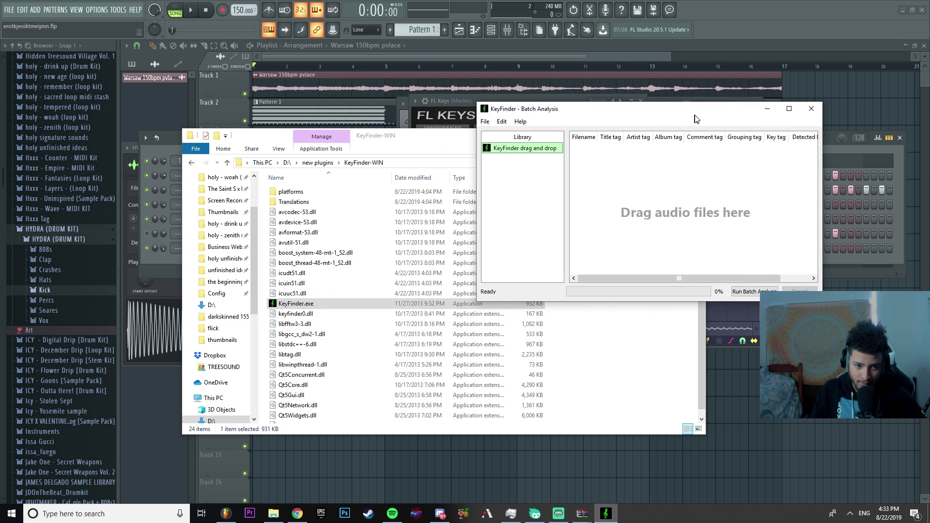
Review the KeyFinder-WIN folder's location inside new plugins and its contents, and return to the KeyFinder window.
click(358, 164)
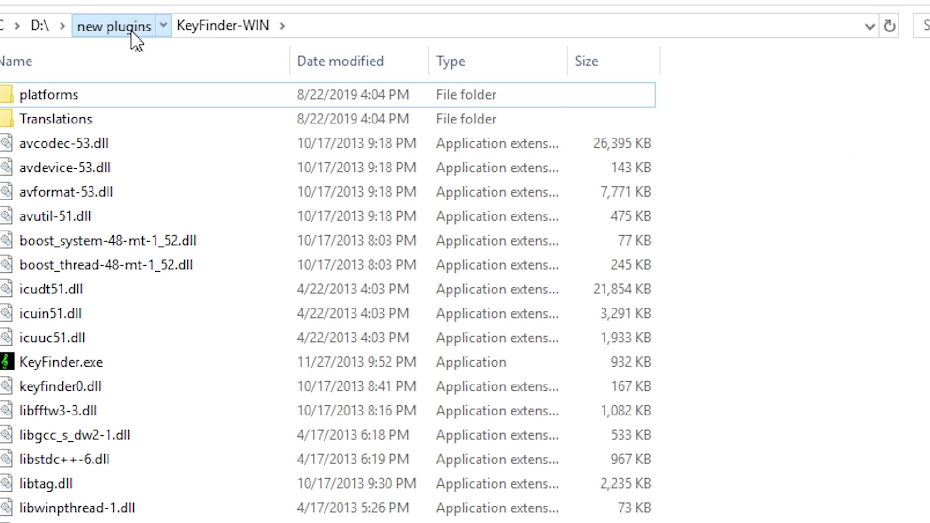
click(318, 162)
double_click(312, 257)
scroll(315, 286, down, 1)
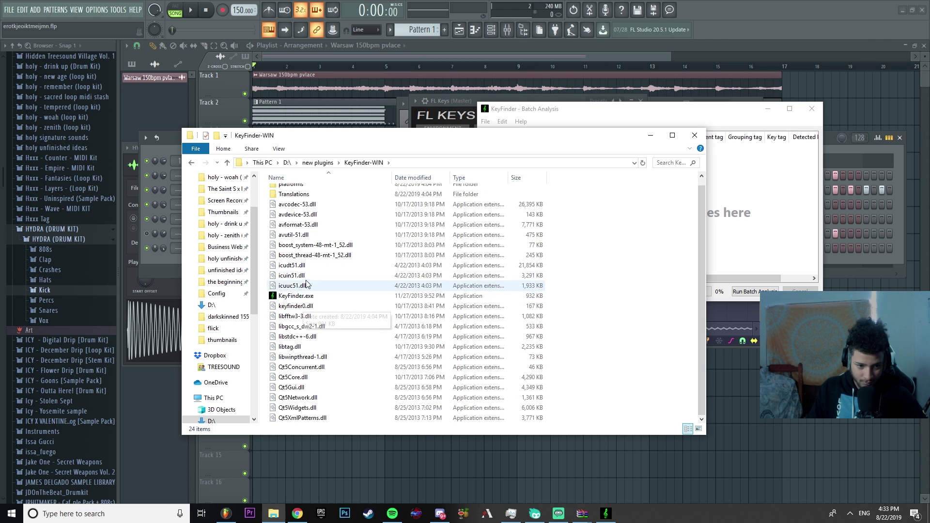
click(743, 235)
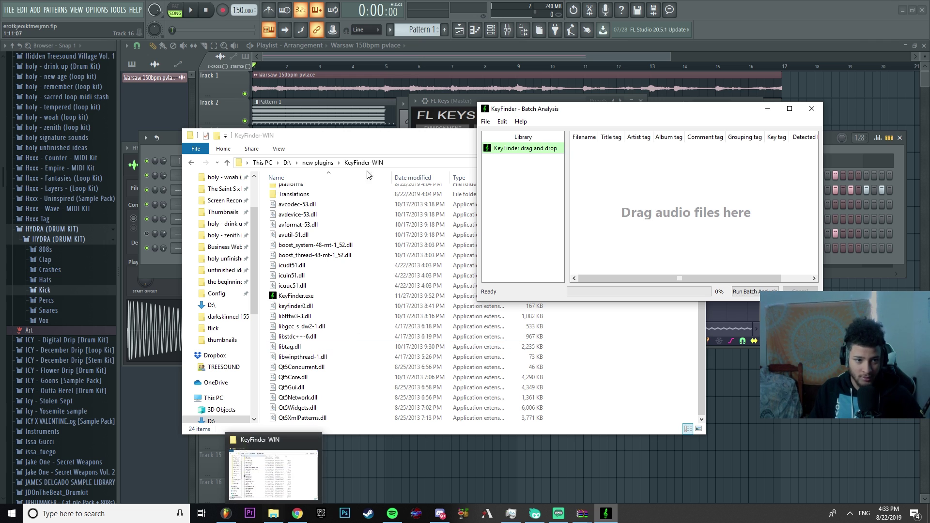
Search the computer for warsaw, open the location of Warsaw 150bpm pvlace.wav and add that file to KeyFinder's batch list.
key(super)
text(warsaw)
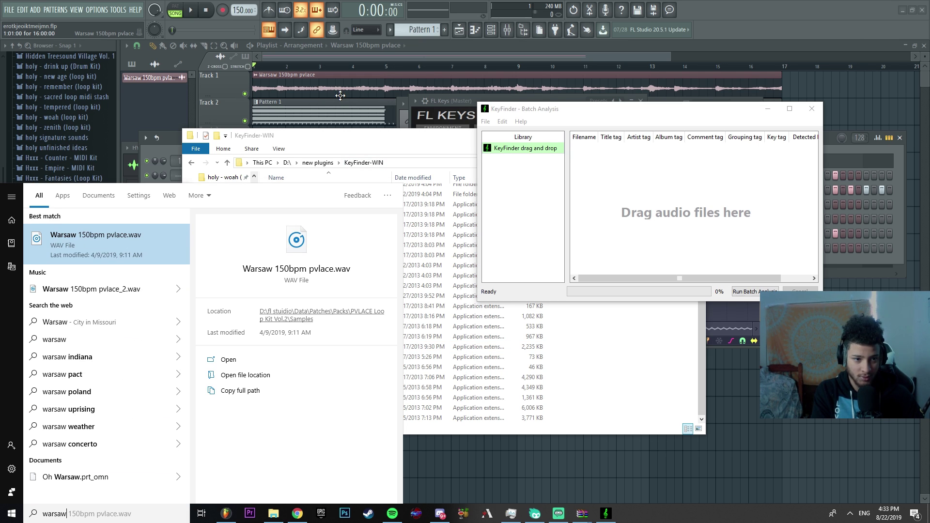
click(246, 375)
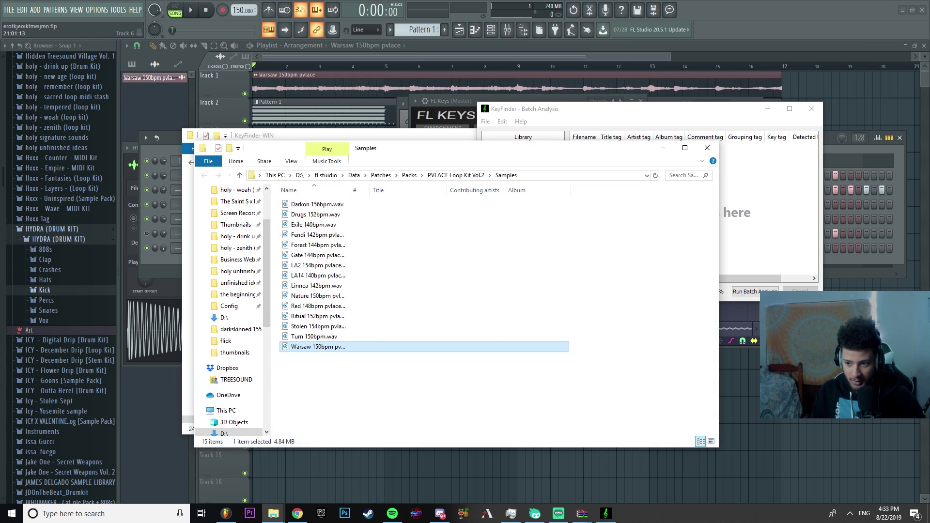
drag(542, 150, 390, 143)
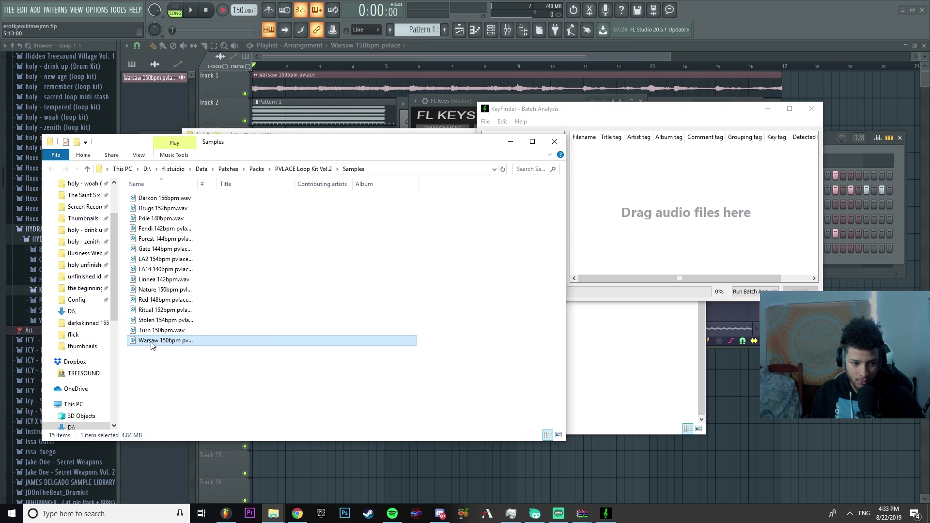
drag(151, 344, 669, 214)
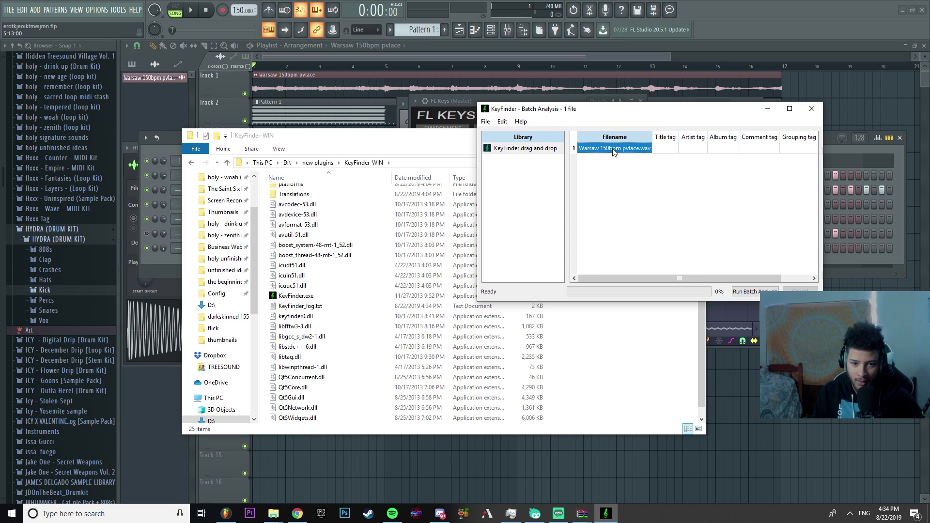
Run a detailed key analysis on Warsaw 150bpm pvlace.wav in KeyFinder.
right_click(609, 146)
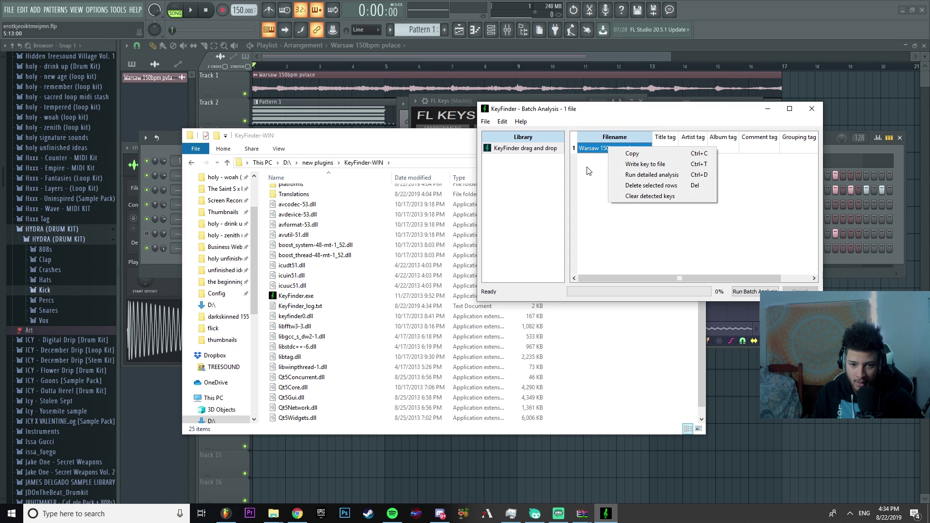
click(586, 169)
click(585, 176)
right_click(597, 151)
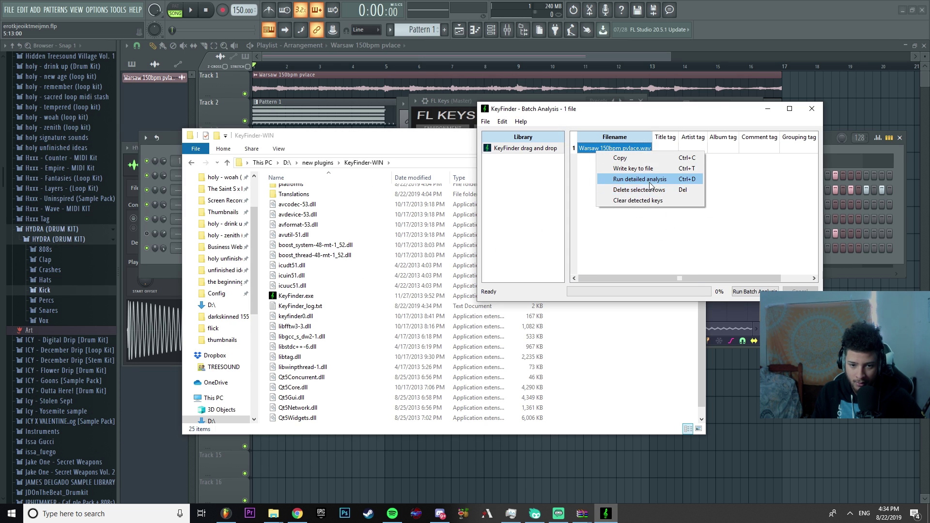
click(627, 181)
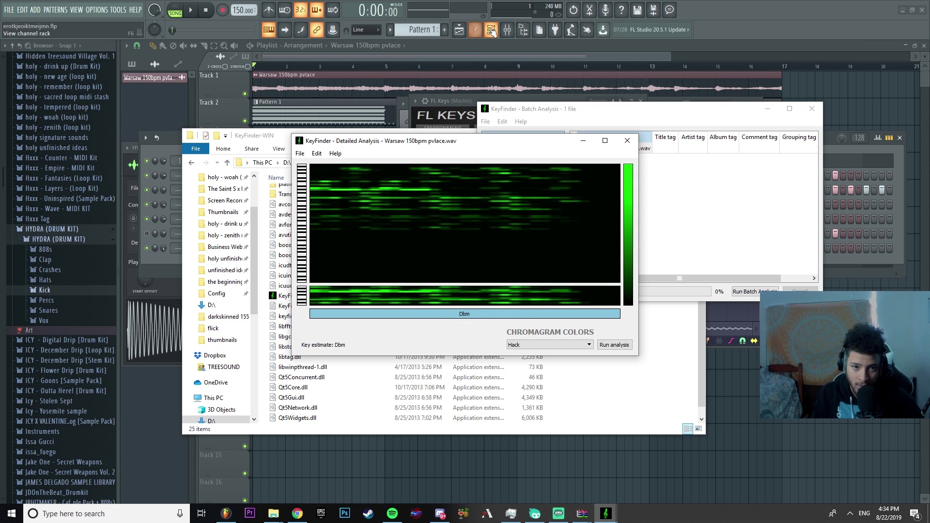
Switch back to FL Studio and check the Sampler's scale notes in the piano roll against the analysed key.
click(394, 113)
click(474, 30)
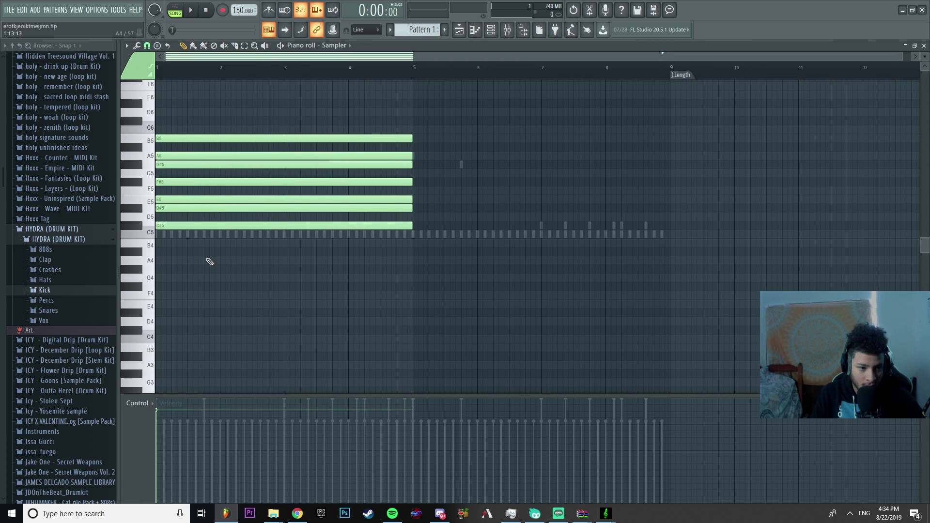
drag(425, 246, 148, 138)
scroll(168, 137, up, 4)
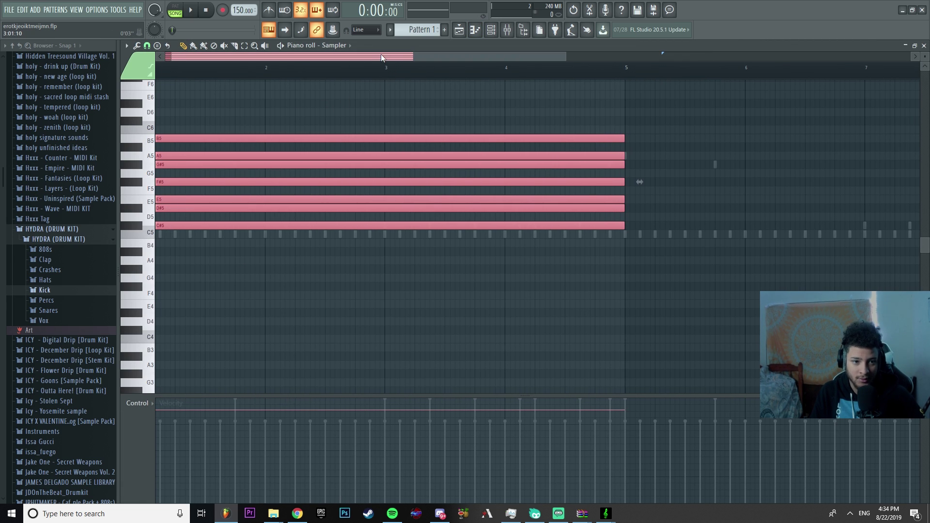
drag(381, 55, 263, 78)
drag(603, 272, 368, 133)
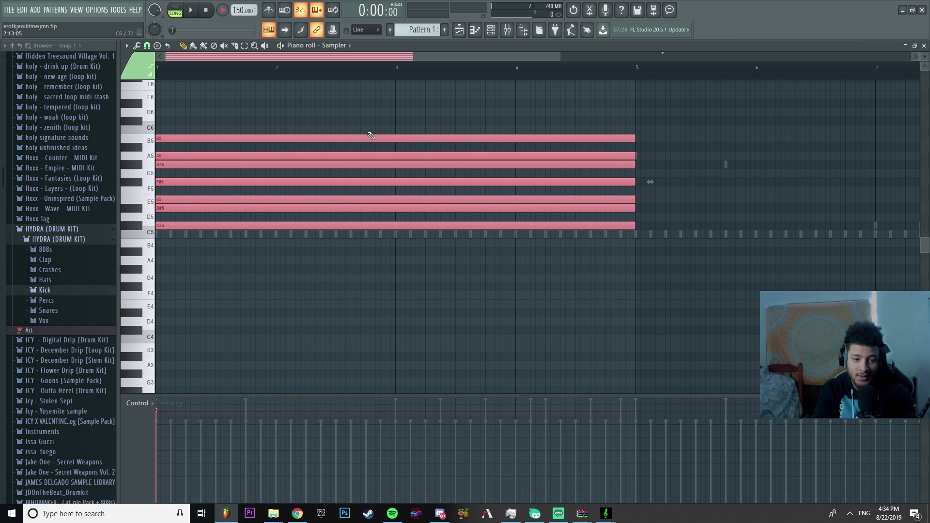
key(F7)
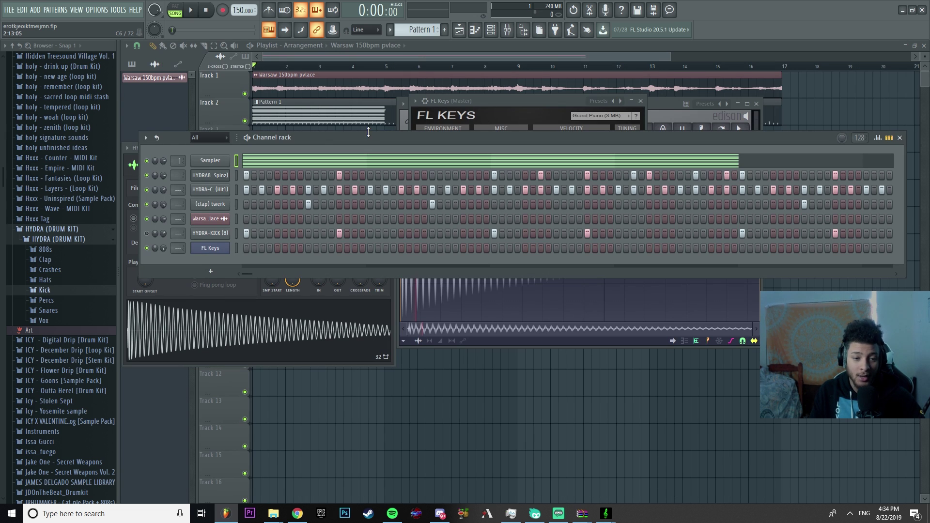
Clone the Sampler channel in the channel rack and open the clone's empty piano roll over the ghost notes.
key(F7)
key(F7)
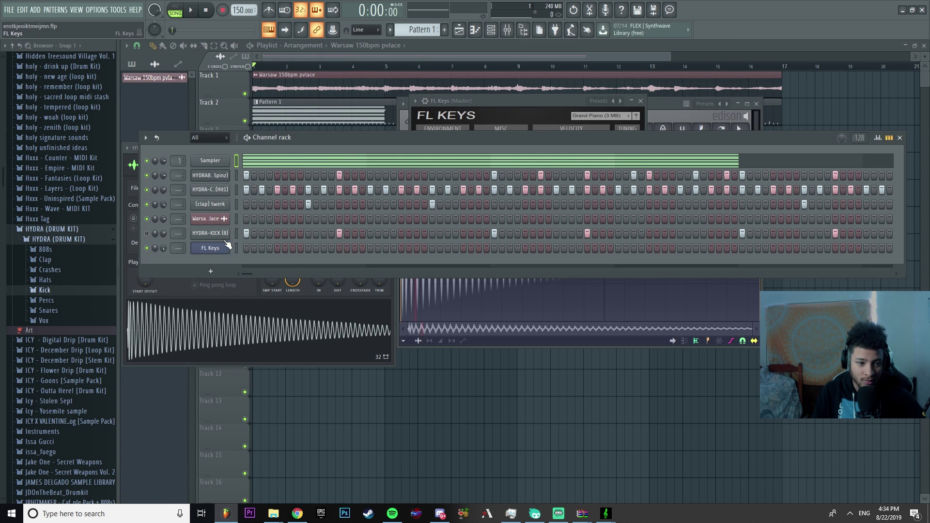
right_click(216, 164)
click(218, 164)
right_click(217, 164)
click(264, 253)
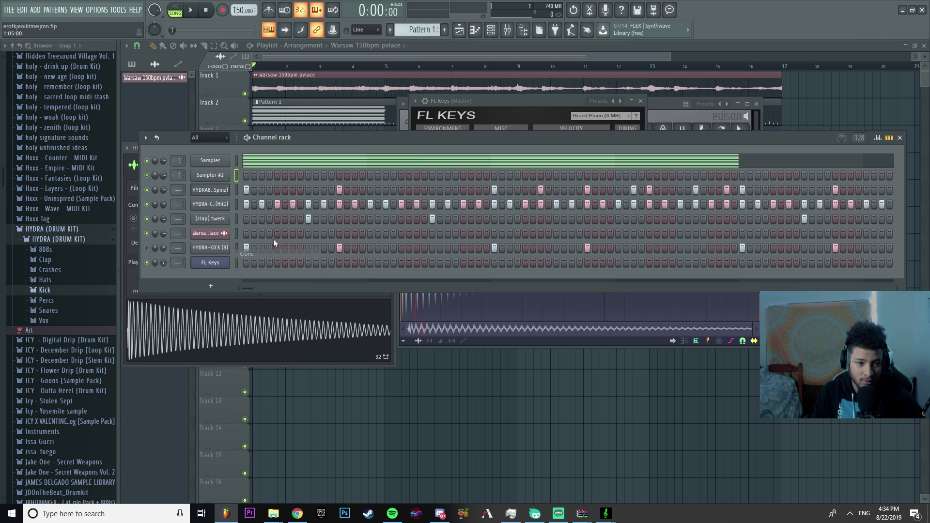
right_click(226, 179)
click(245, 181)
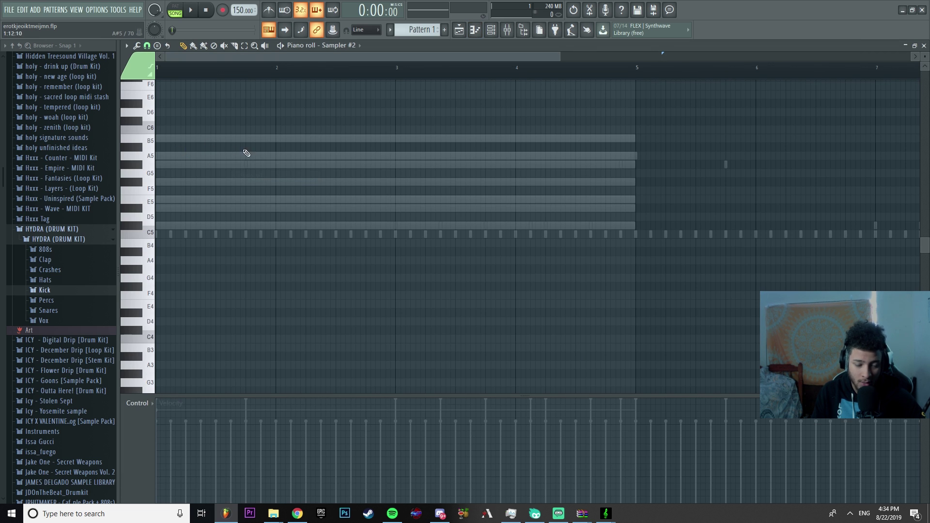
Switch to KeyFinder, check the key estimate and chromagram color options for Warsaw 150bpm pvlace.wav, and return to the FL Studio piano roll.
mouse_move(605, 513)
click(663, 467)
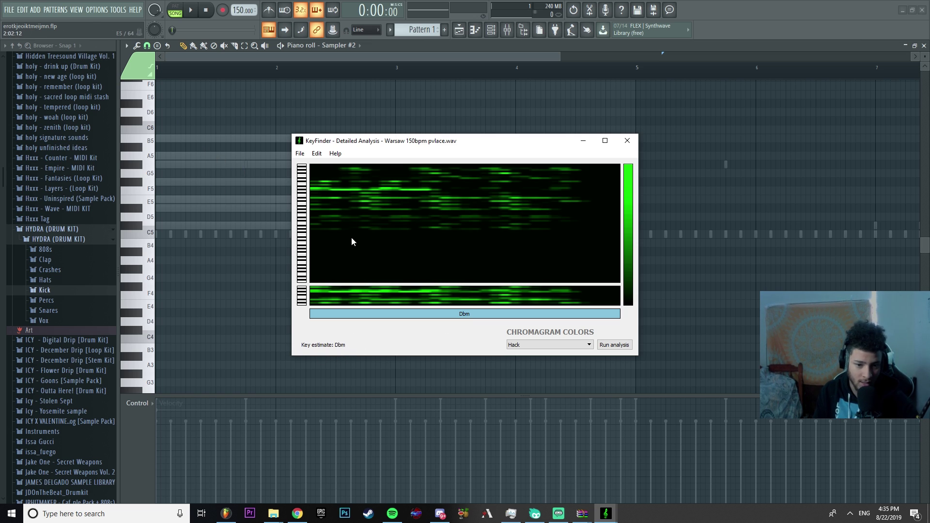
click(535, 345)
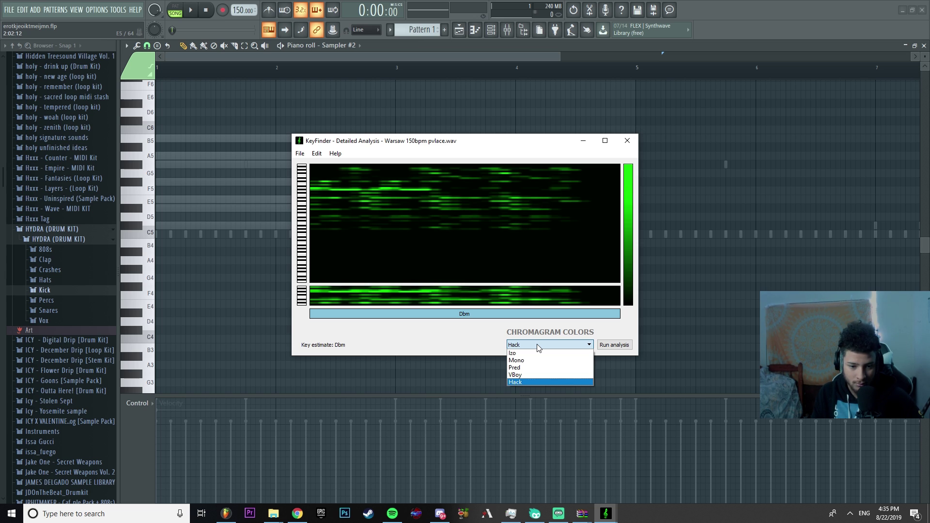
click(539, 345)
click(100, 9)
click(322, 143)
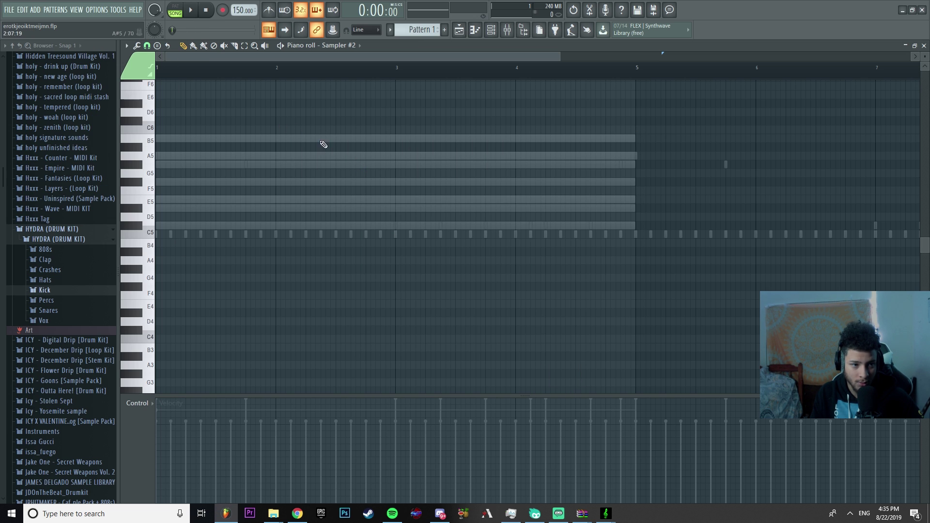
Stamp a Minor Natural (Aeolian) scale from C#5 across four bars over the ghost notes in the cloned Sampler, and remove the stamped notes.
click(156, 49)
click(465, 159)
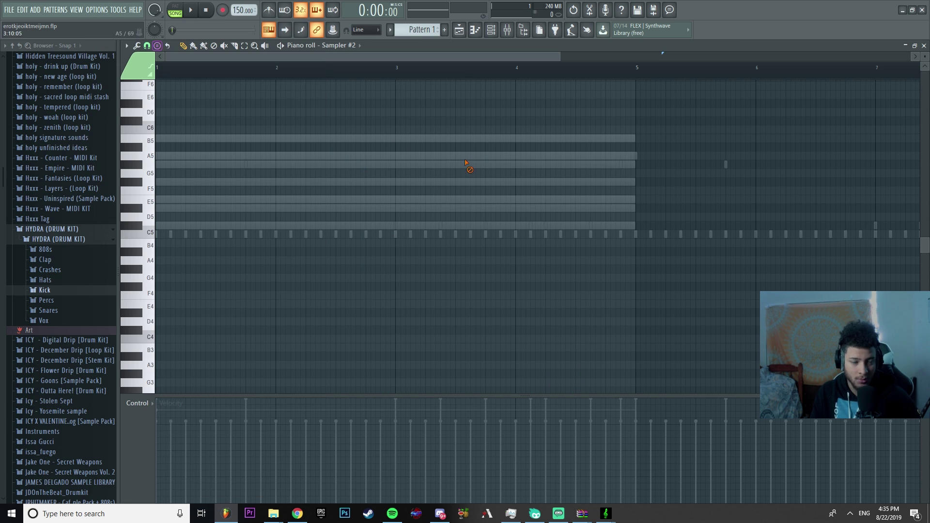
click(158, 46)
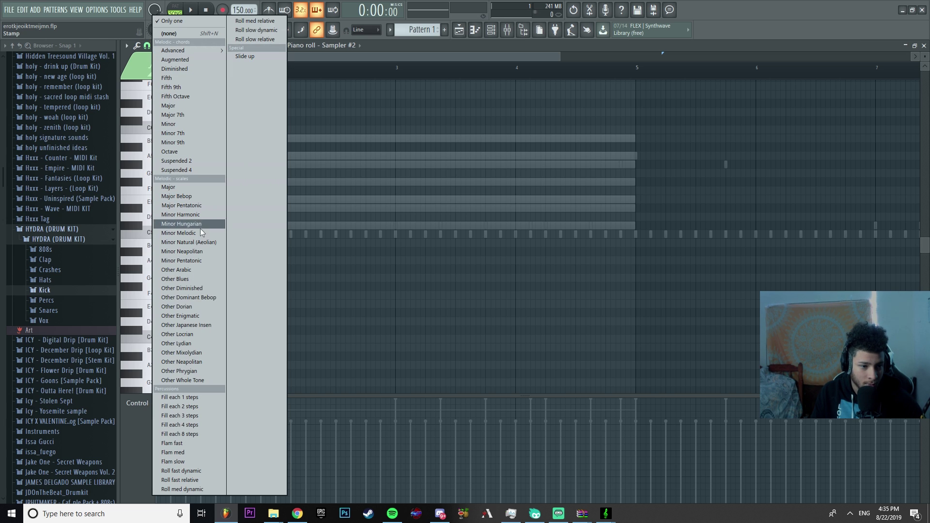
click(208, 243)
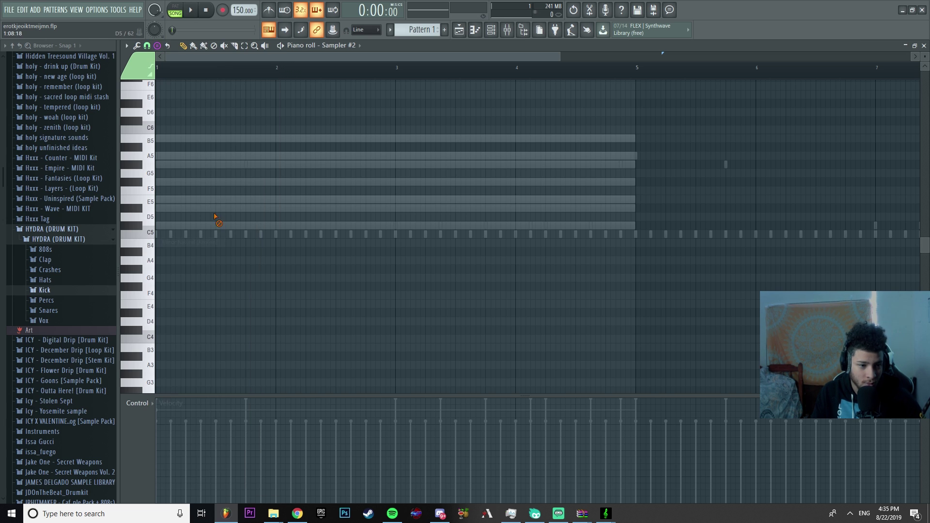
drag(197, 225, 628, 239)
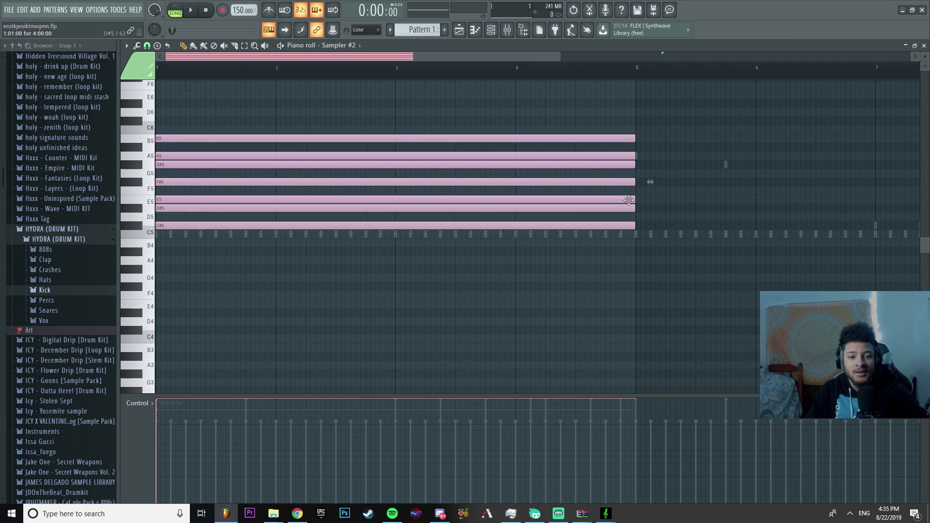
drag(599, 117, 574, 240)
key(alt+m)
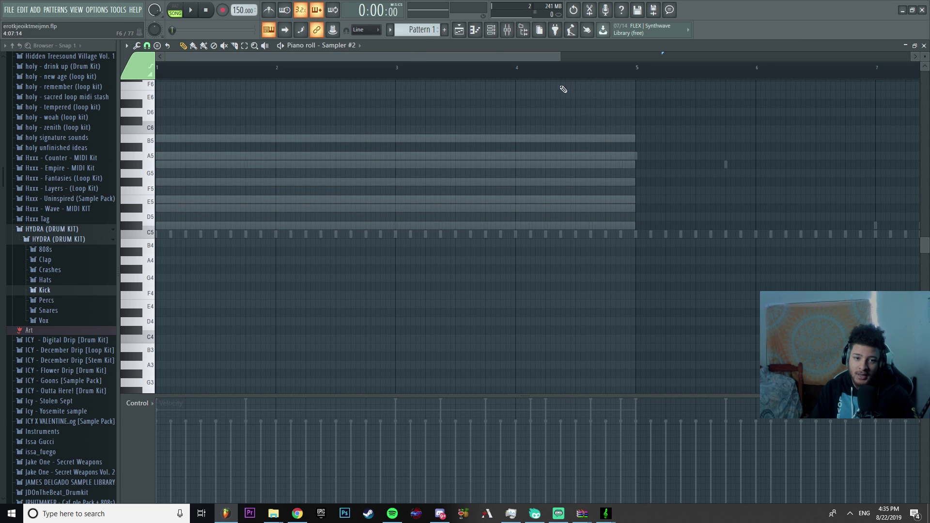
Look over the channel rack, recheck the loop's key estimate in KeyFinder, and return to the cloned Sampler's piano roll in FL Studio.
click(491, 29)
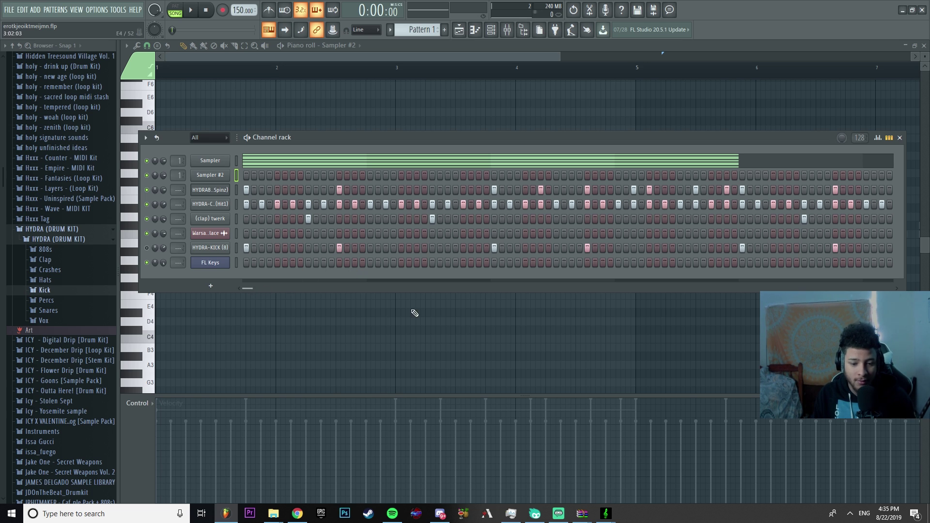
mouse_move(606, 513)
click(642, 469)
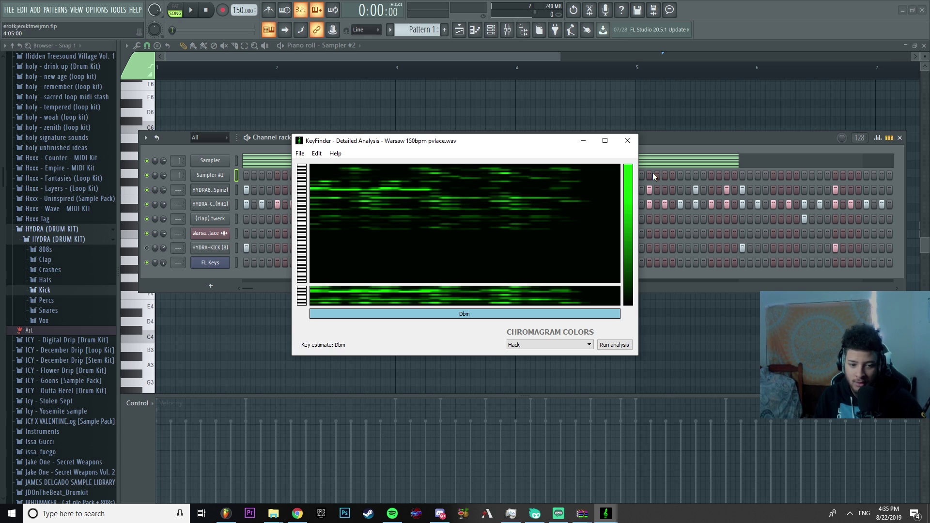
click(574, 115)
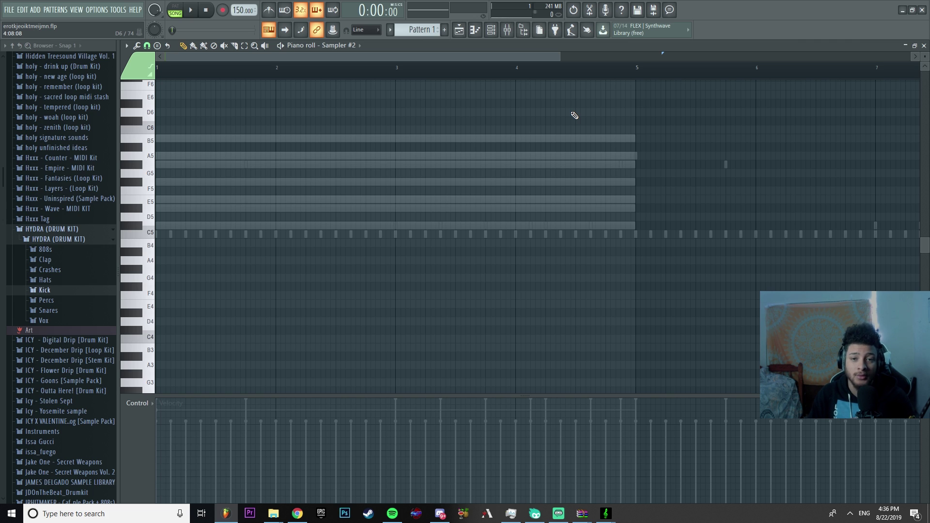